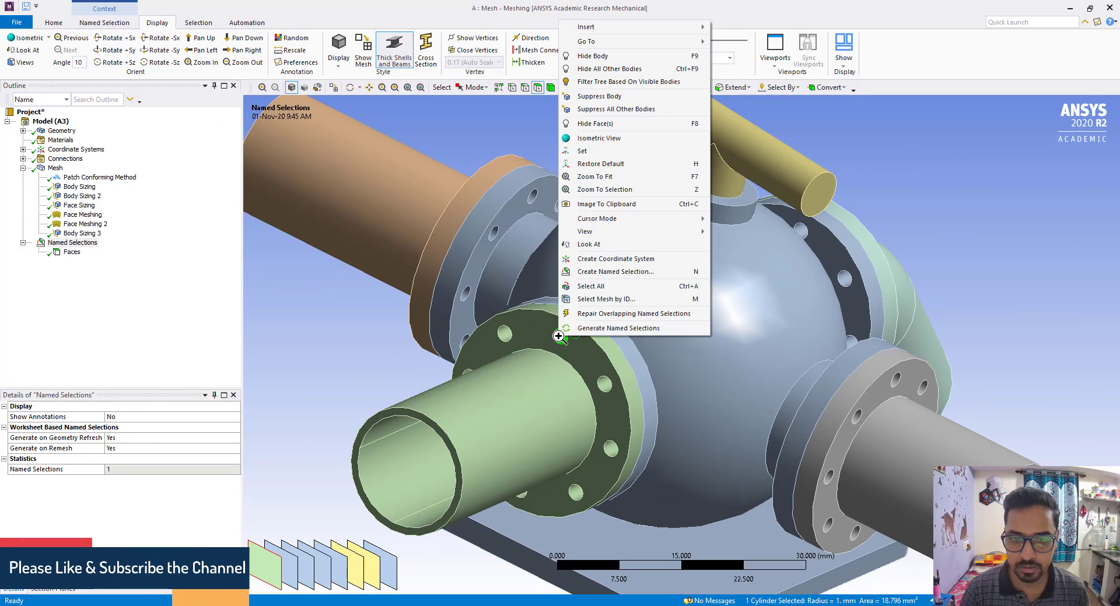
# Create the 'Holes' named selection from the picked bolt-hole face, applied to all faces of the same size
pyautogui.click(605, 275)
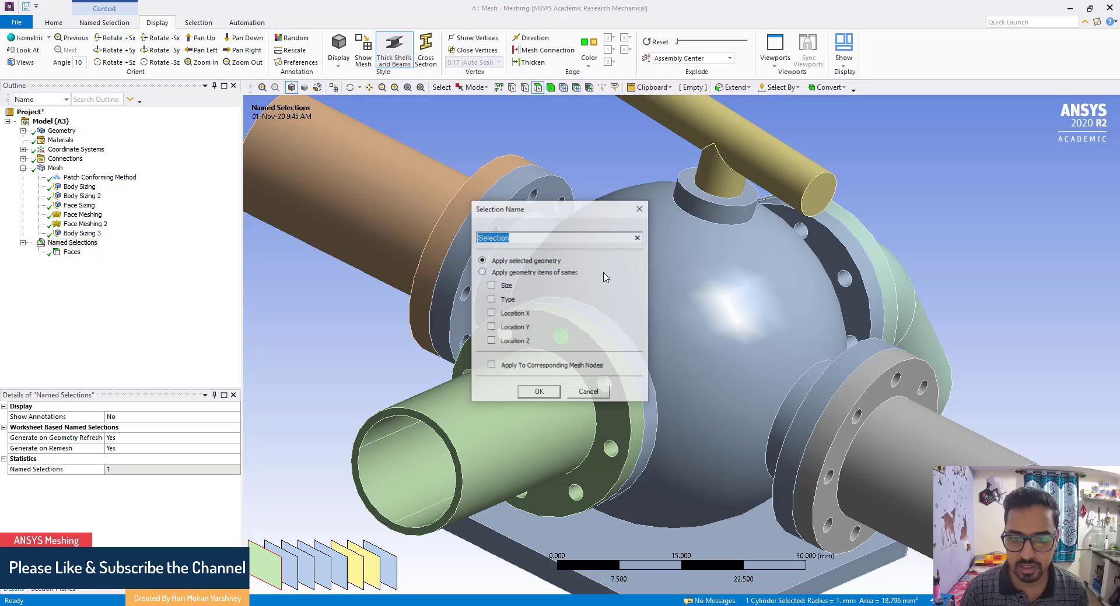
pyautogui.moveTo(546, 217); pyautogui.dragTo(695, 315)
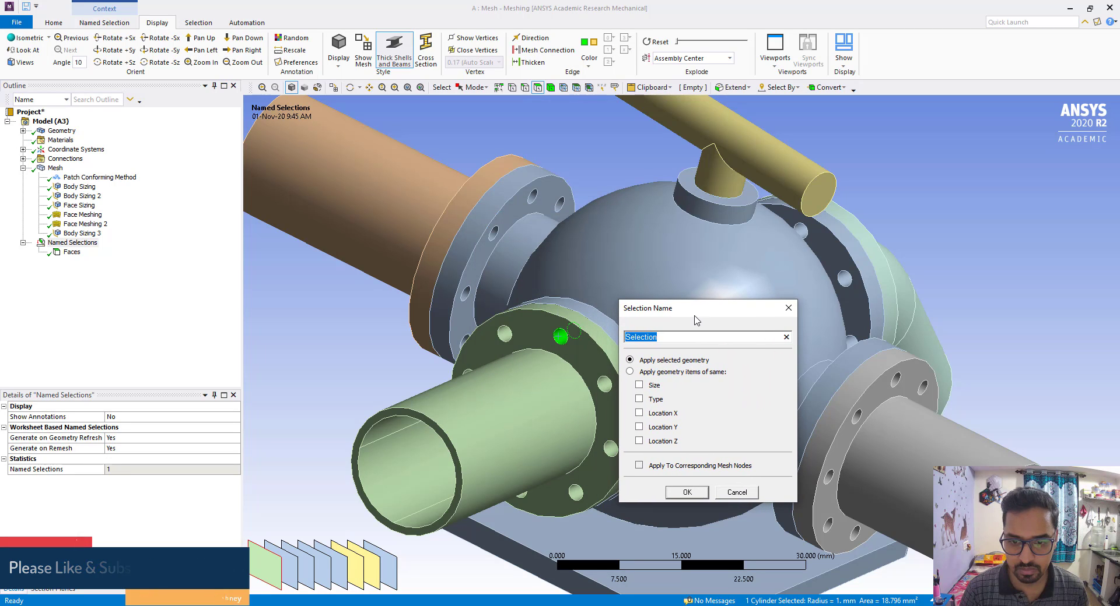
pyautogui.moveTo(666, 338); pyautogui.dragTo(578, 337)
pyautogui.write('Ho')
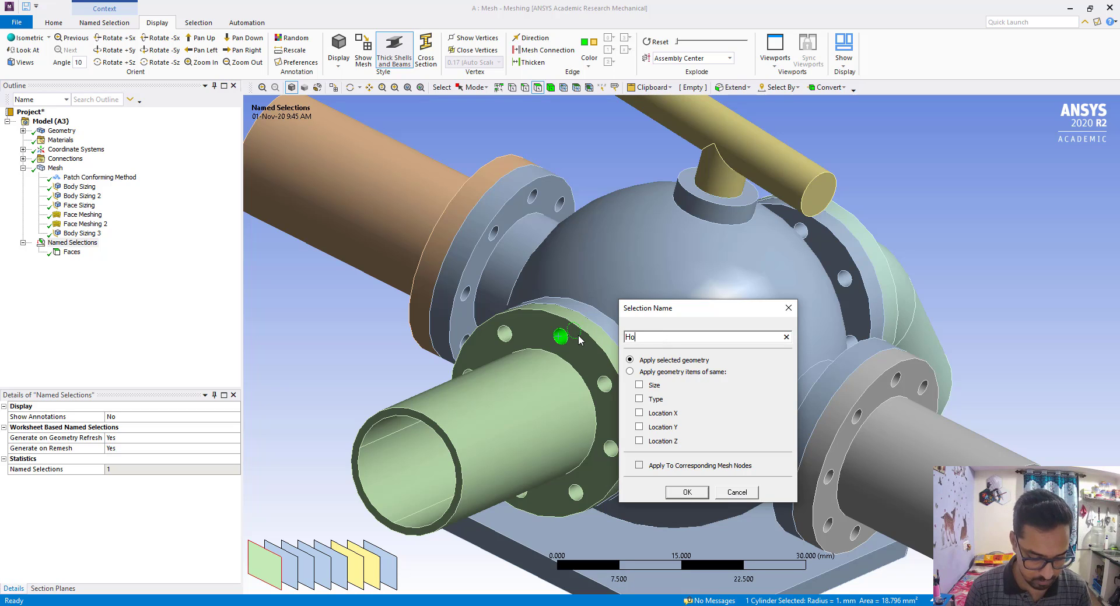
pyautogui.write('les')
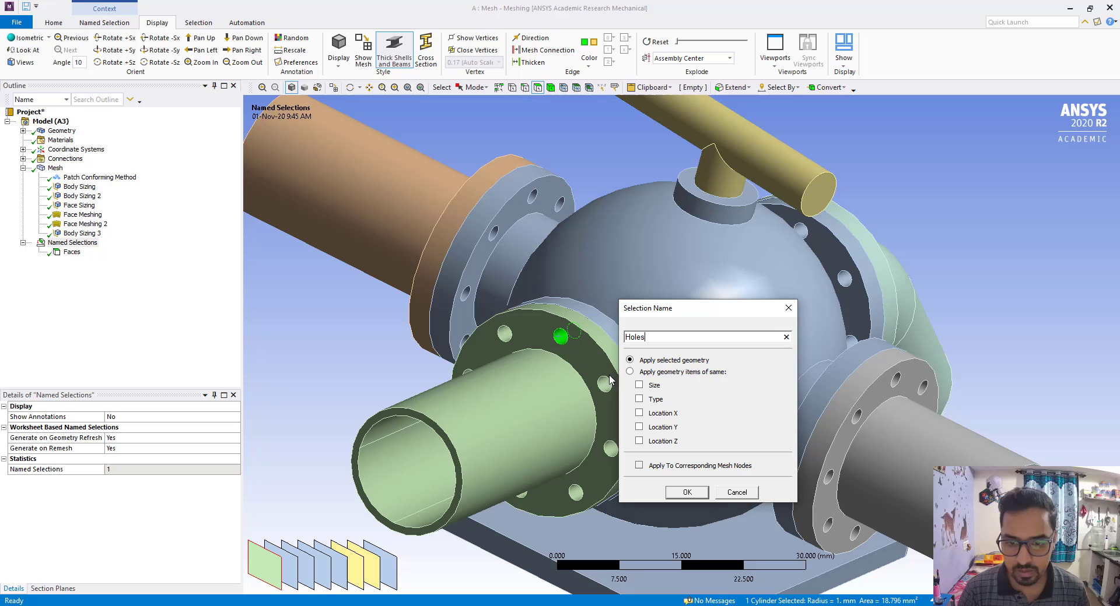
pyautogui.click(639, 386)
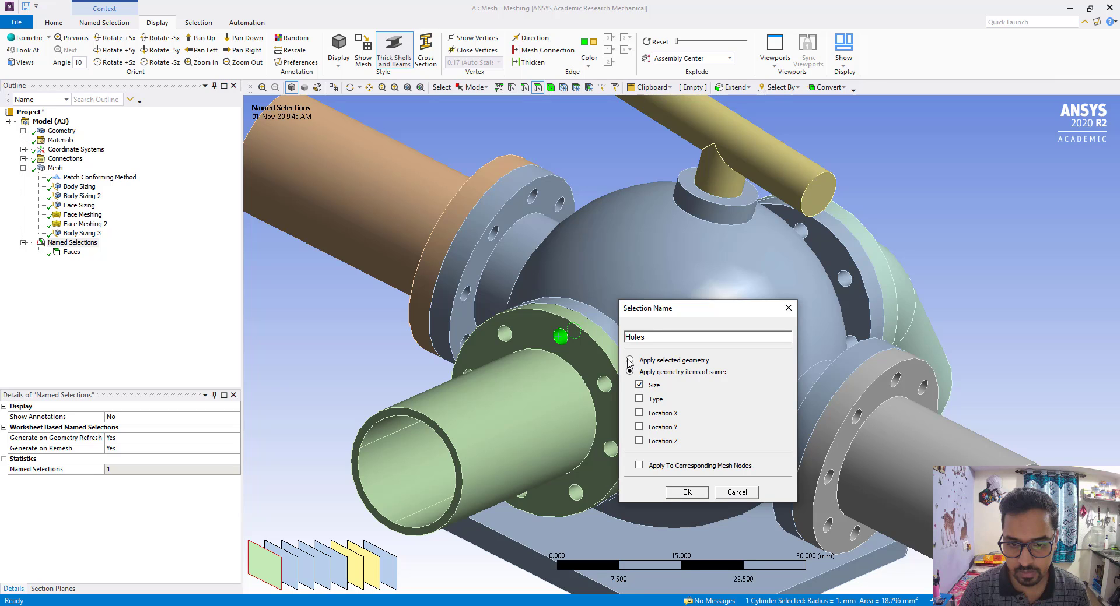
pyautogui.click(630, 361)
pyautogui.click(639, 385)
pyautogui.click(639, 399)
pyautogui.click(686, 492)
pyautogui.click(71, 261)
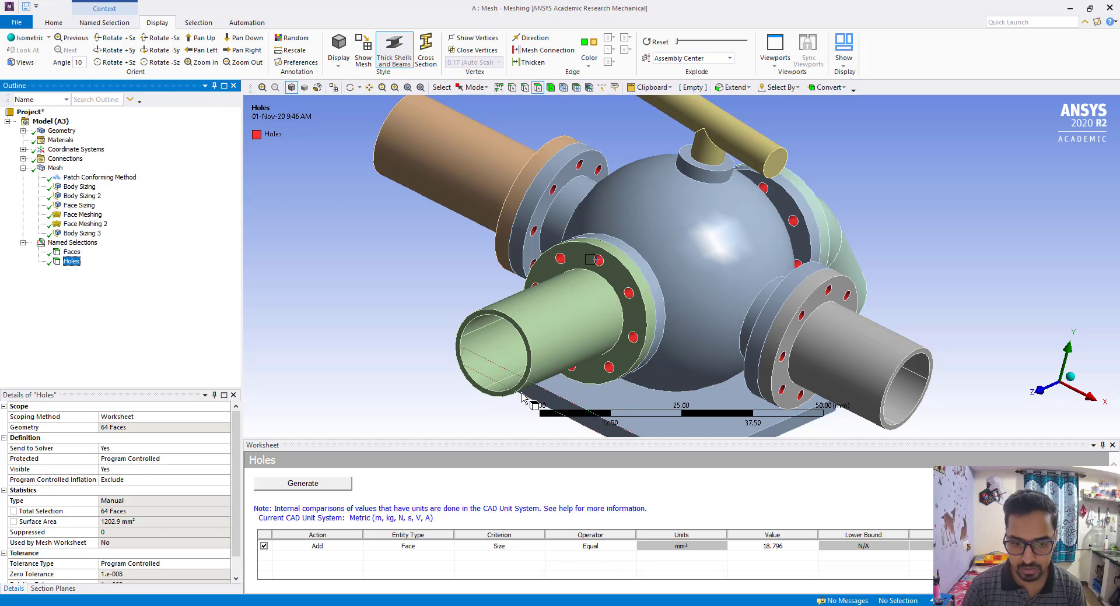
pyautogui.moveTo(586, 376); pyautogui.dragTo(665, 338, button='middle')
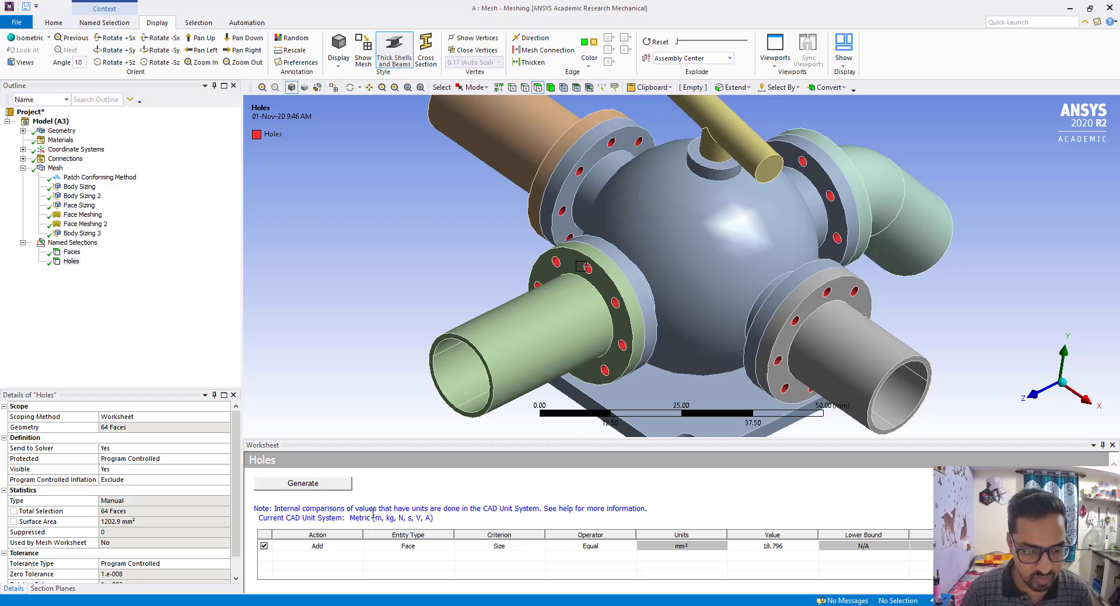
pyautogui.click(319, 560)
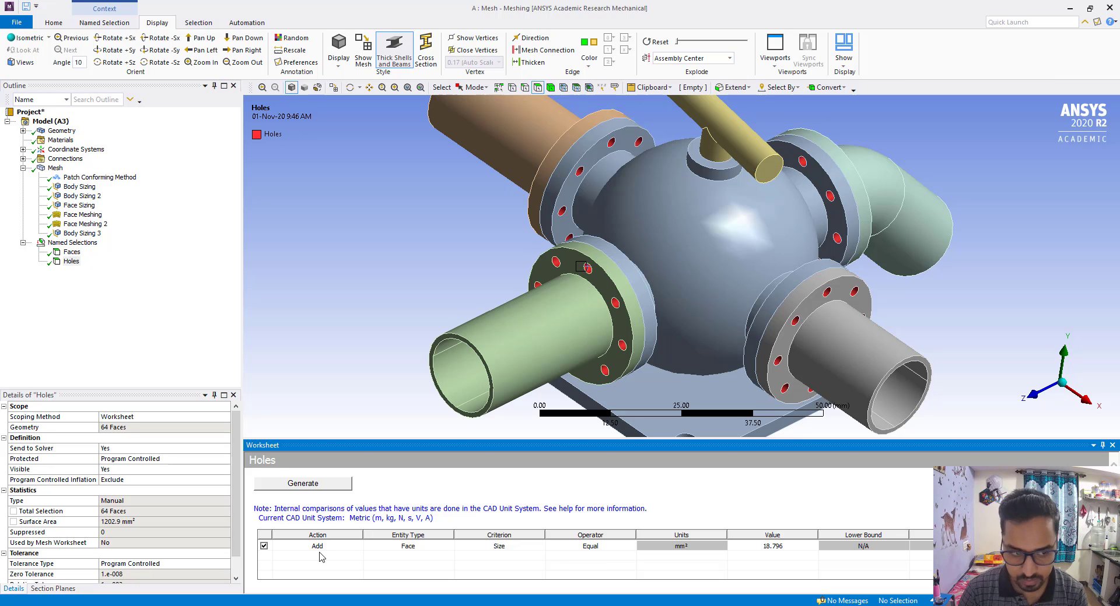
pyautogui.click(71, 262)
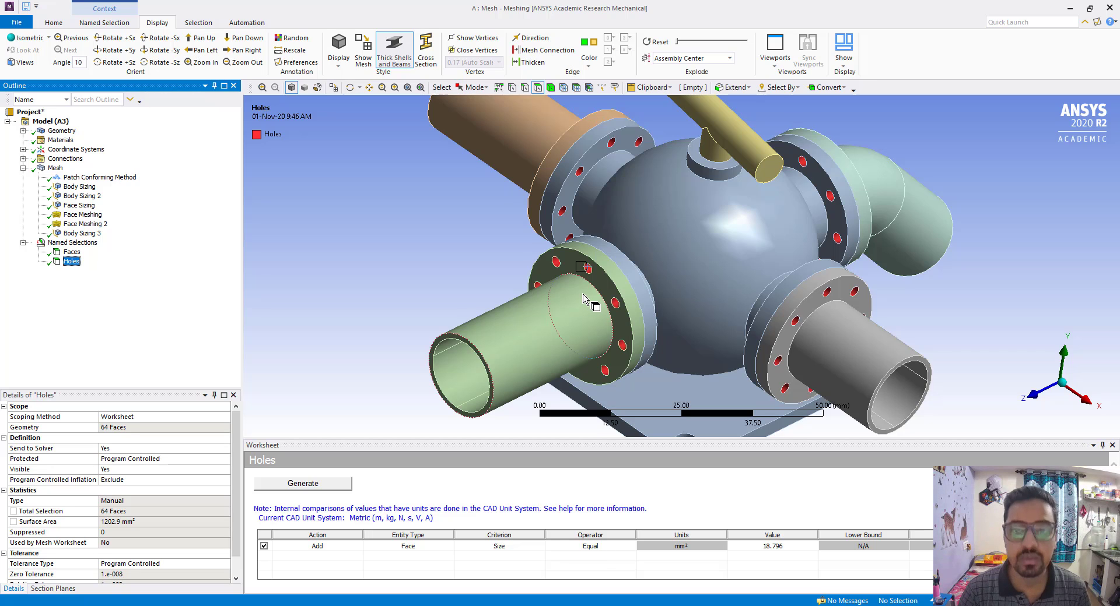
# Turn on Hit Point Coordinate readouts from the graphics toolbar
pyautogui.click(601, 88)
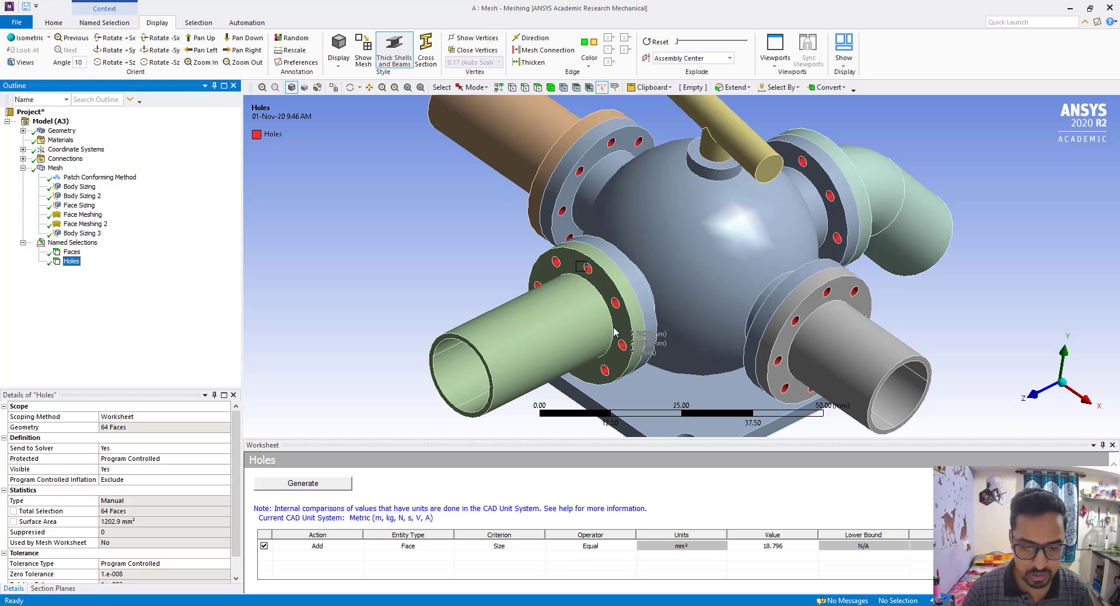
# Add a second criteria row to the Holes worksheet and set its action to Filter
pyautogui.rightClick(297, 558)
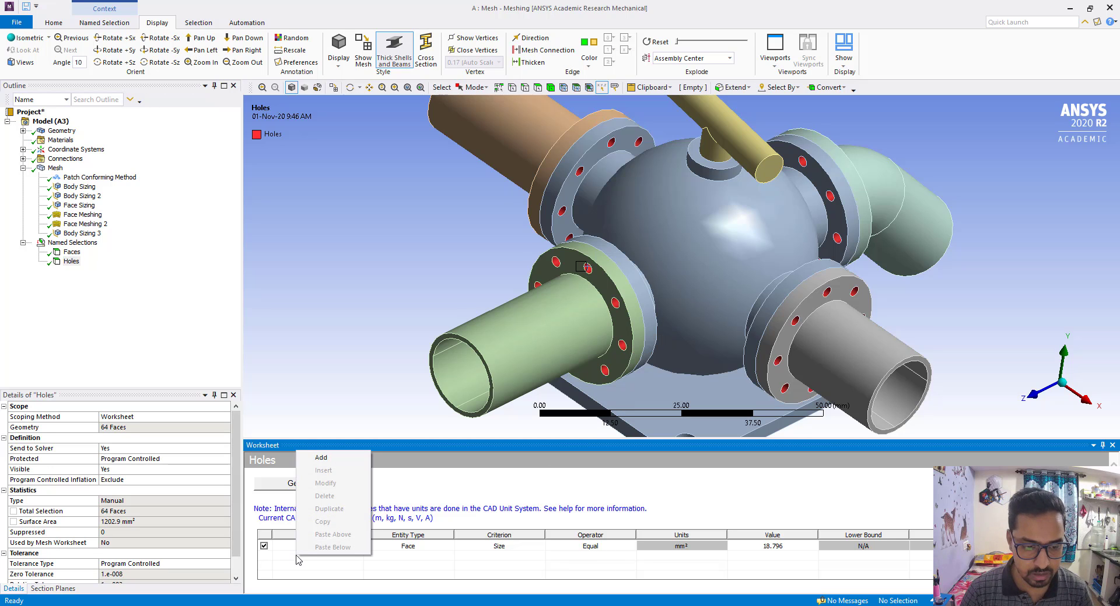
pyautogui.click(328, 460)
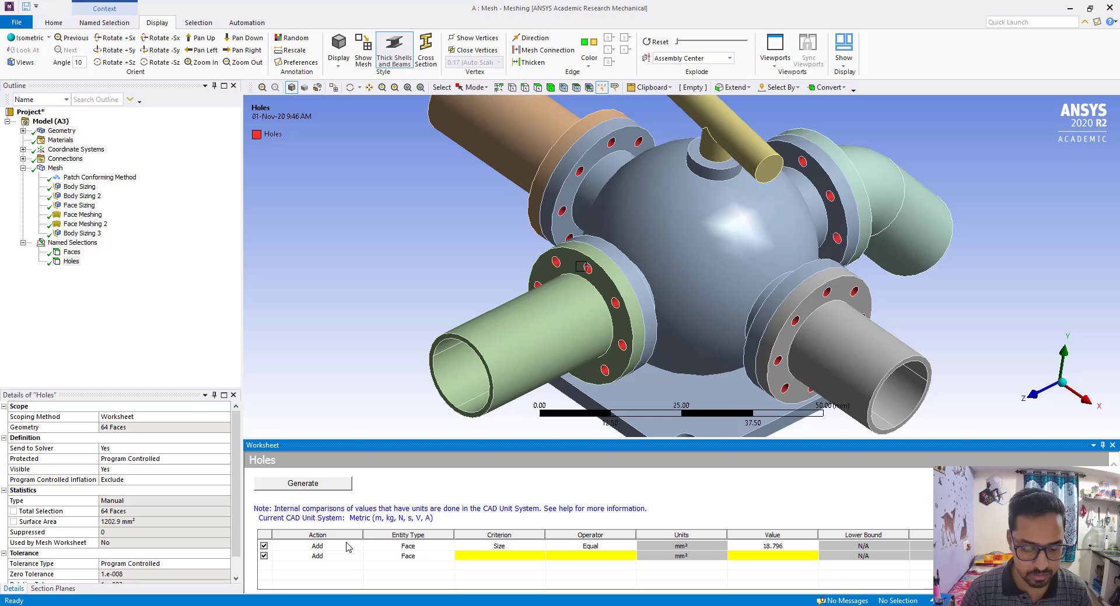
pyautogui.click(333, 559)
pyautogui.click(333, 558)
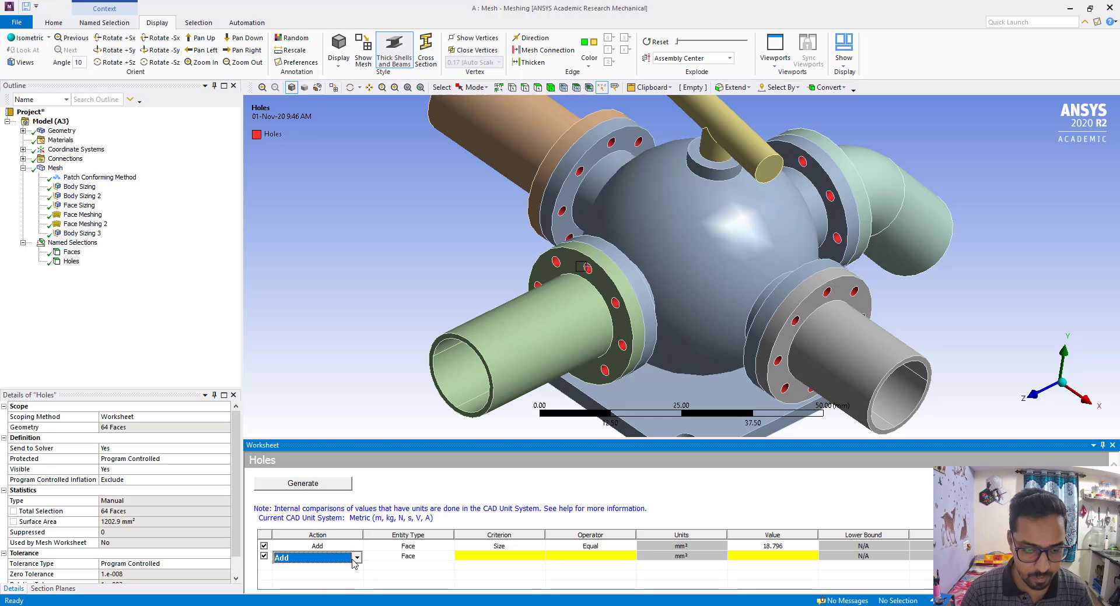
pyautogui.click(355, 558)
pyautogui.click(307, 588)
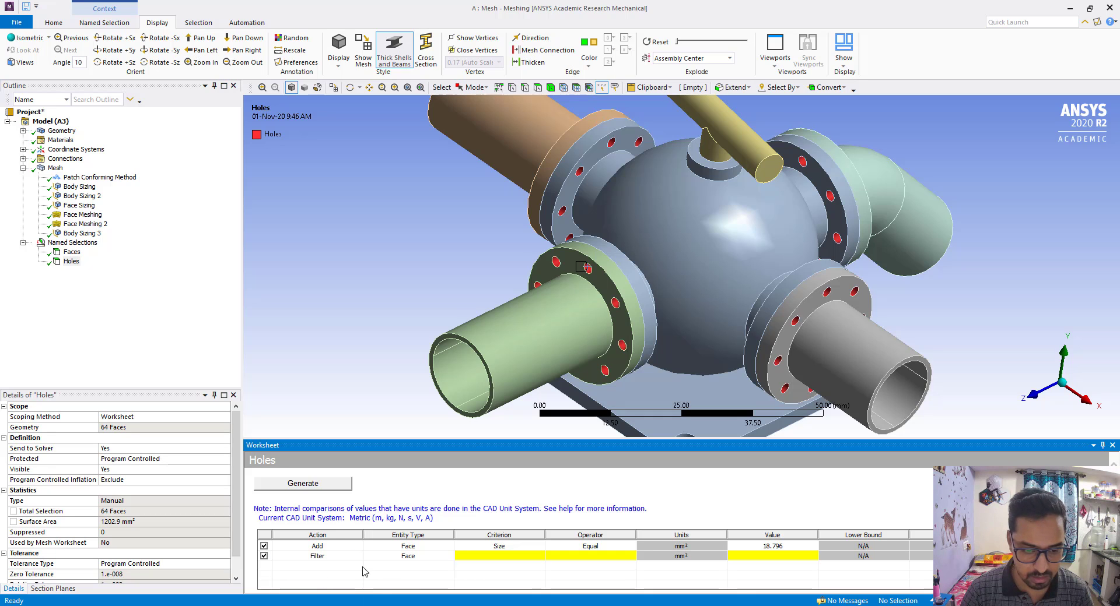
# Filter by Location Z Greater Than 27 and regenerate the Holes selection
pyautogui.click(494, 559)
pyautogui.click(538, 559)
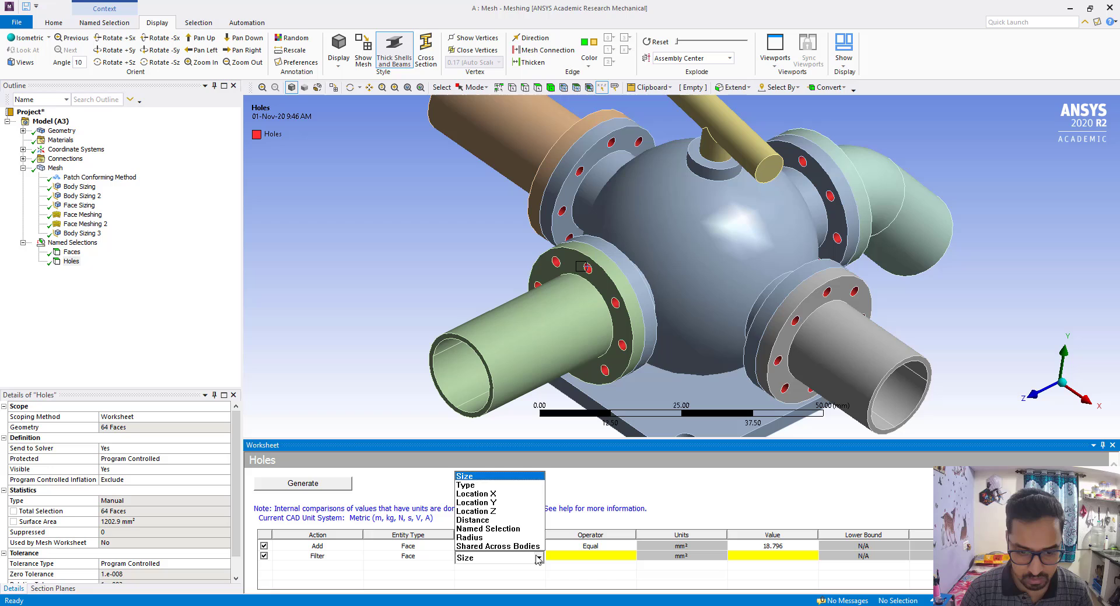
pyautogui.click(487, 512)
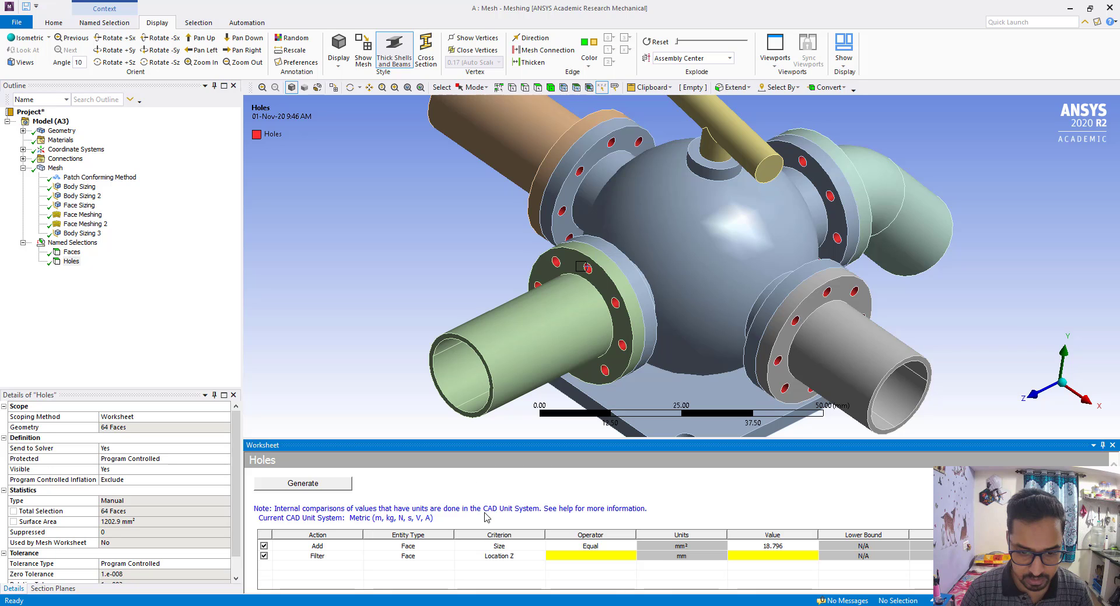
pyautogui.click(592, 558)
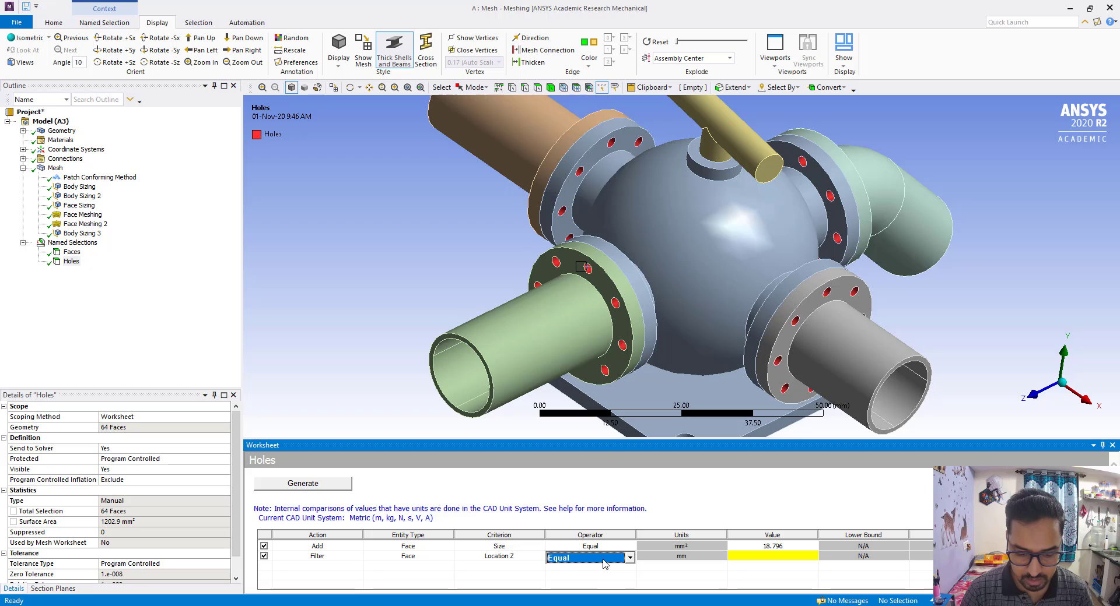
pyautogui.click(603, 560)
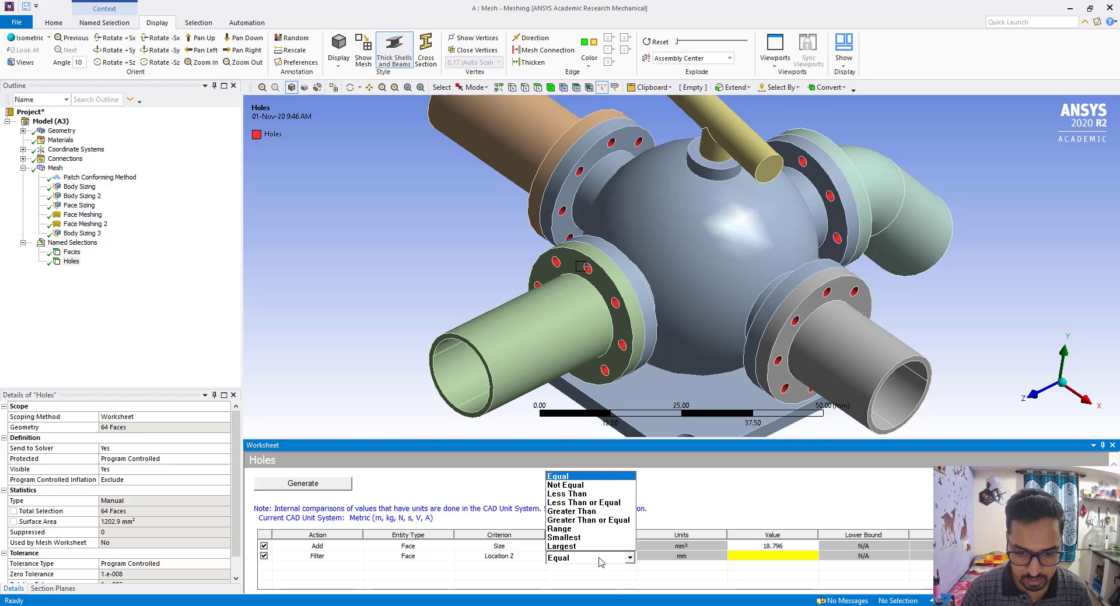
pyautogui.click(569, 512)
pyautogui.click(780, 558)
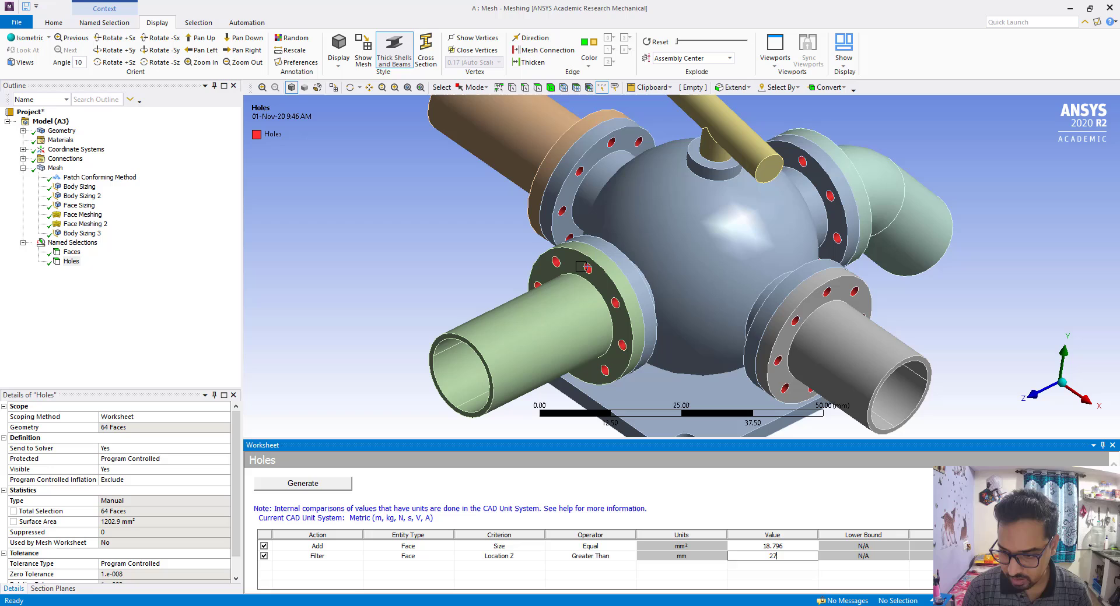
pyautogui.press('Return')
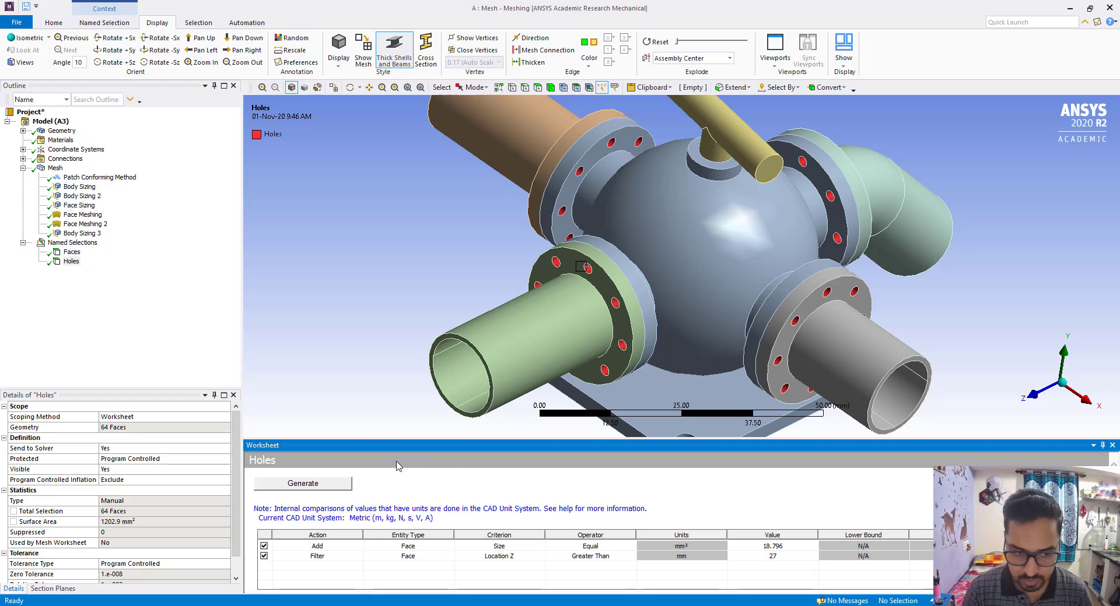
pyautogui.click(317, 483)
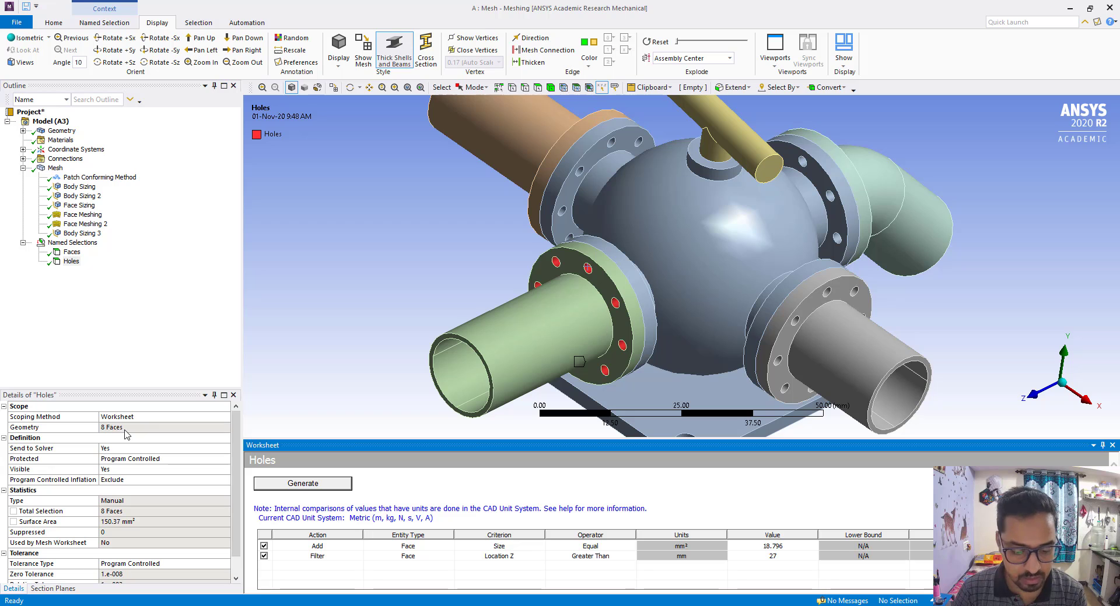
# Insert an Inflation control scoped to the near pipe-and-flange body
pyautogui.rightClick(57, 168)
pyautogui.moveTo(80, 175)
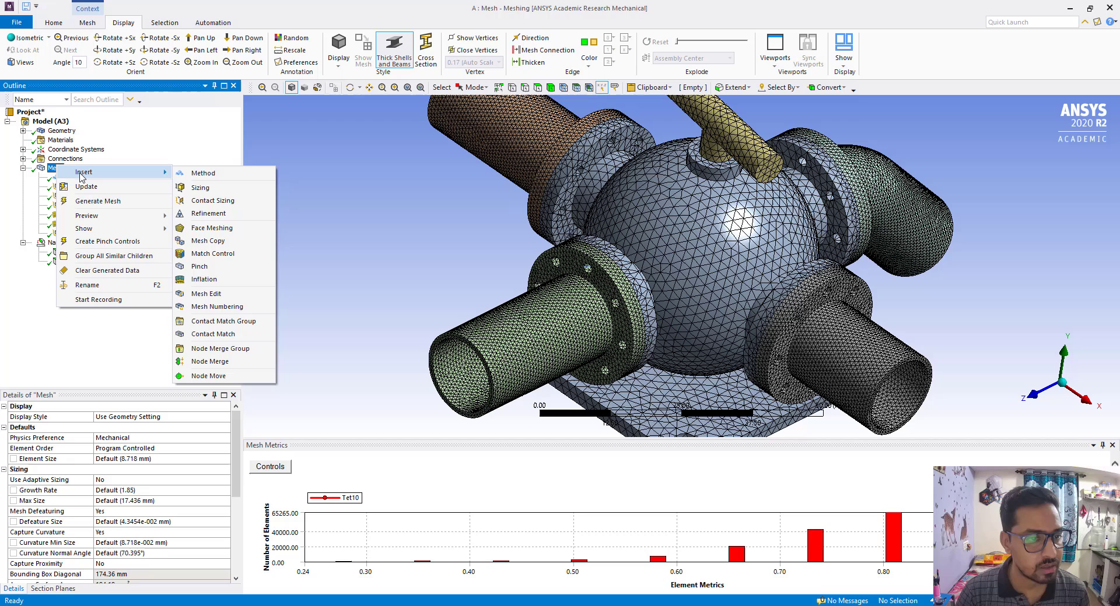
pyautogui.click(204, 280)
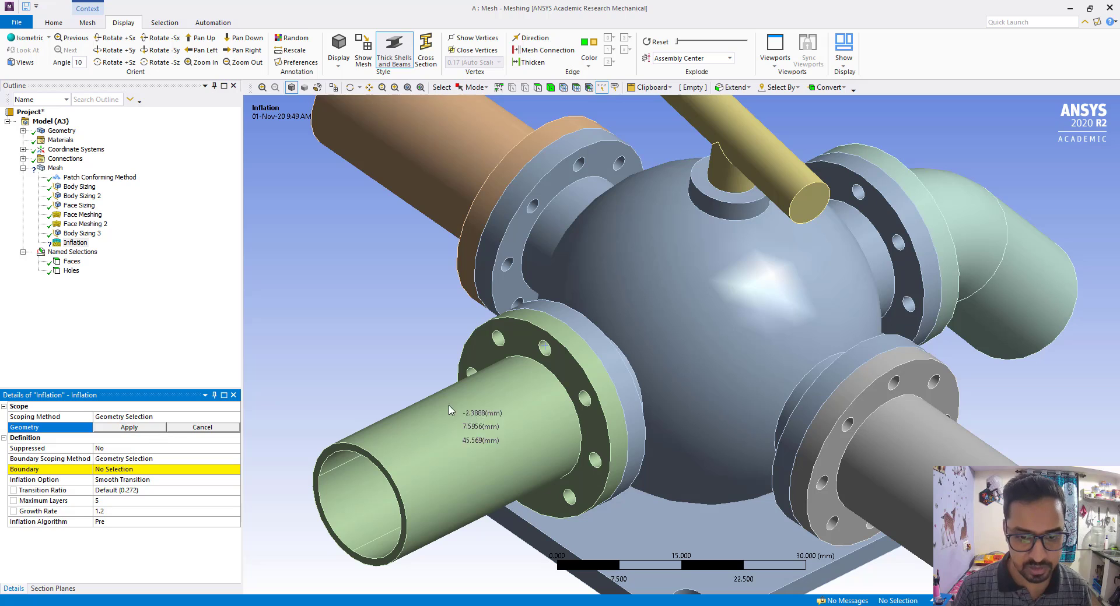
pyautogui.click(550, 88)
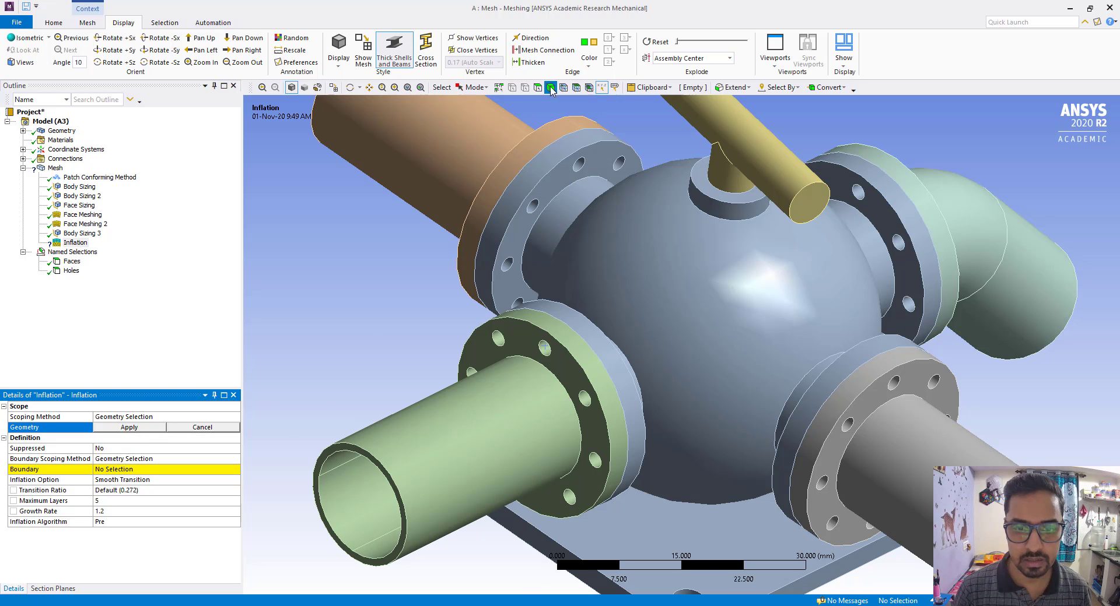
pyautogui.click(501, 429)
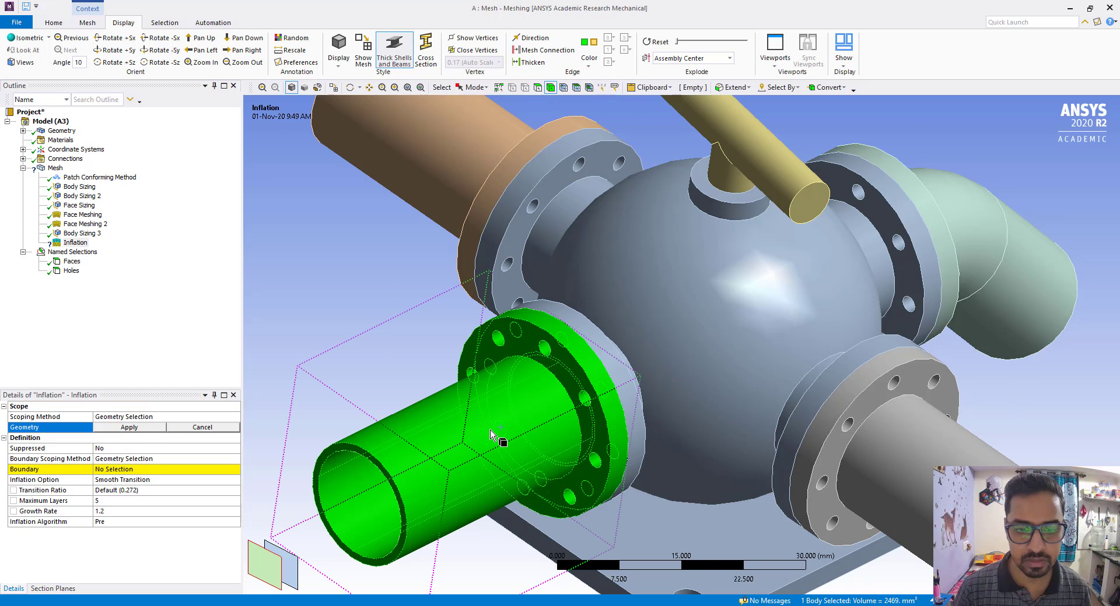
pyautogui.click(143, 428)
# Scope the inflation boundary by named selection, using Holes
pyautogui.click(143, 458)
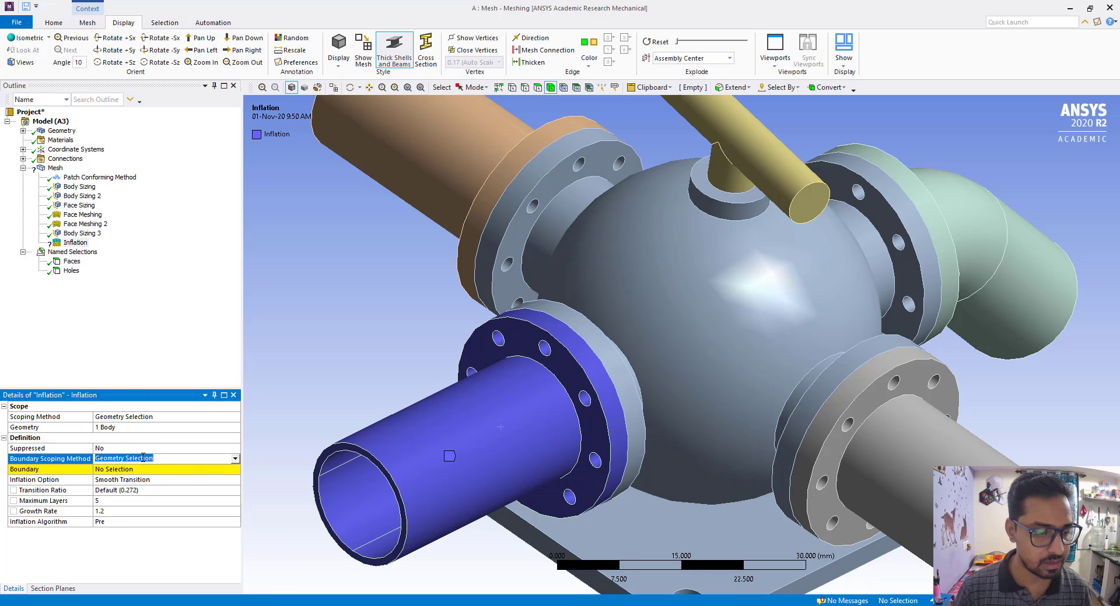
pyautogui.click(235, 459)
pyautogui.click(143, 480)
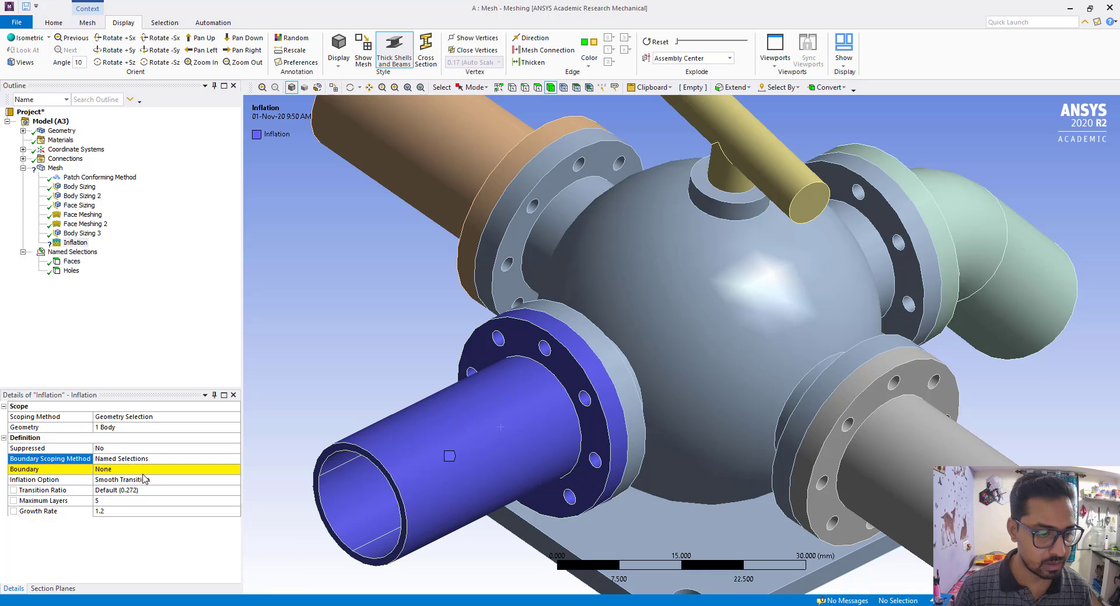
pyautogui.click(143, 472)
pyautogui.click(235, 470)
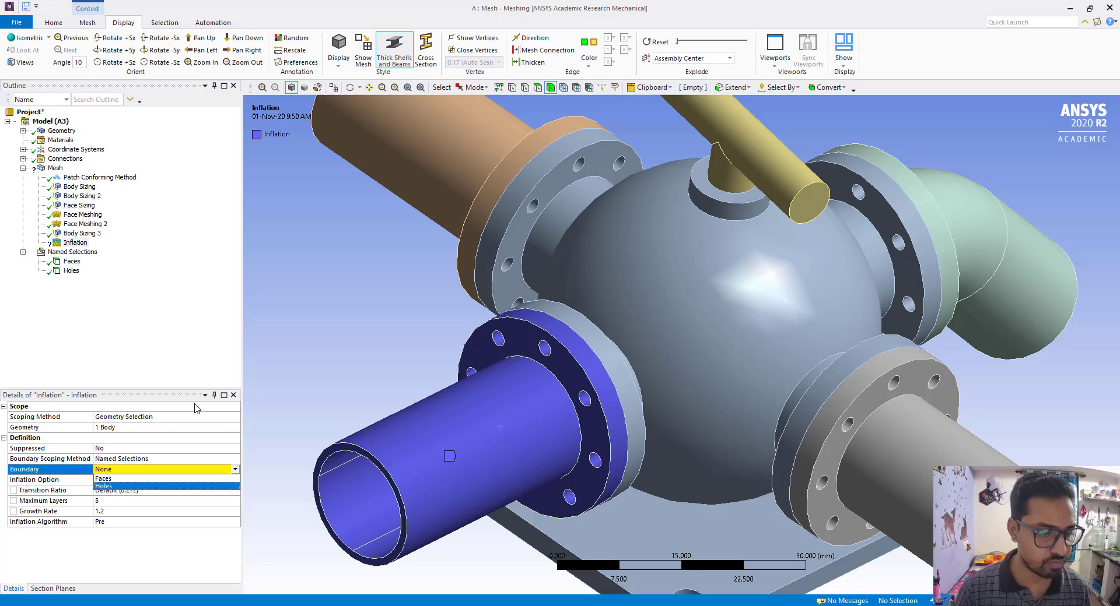
pyautogui.click(189, 341)
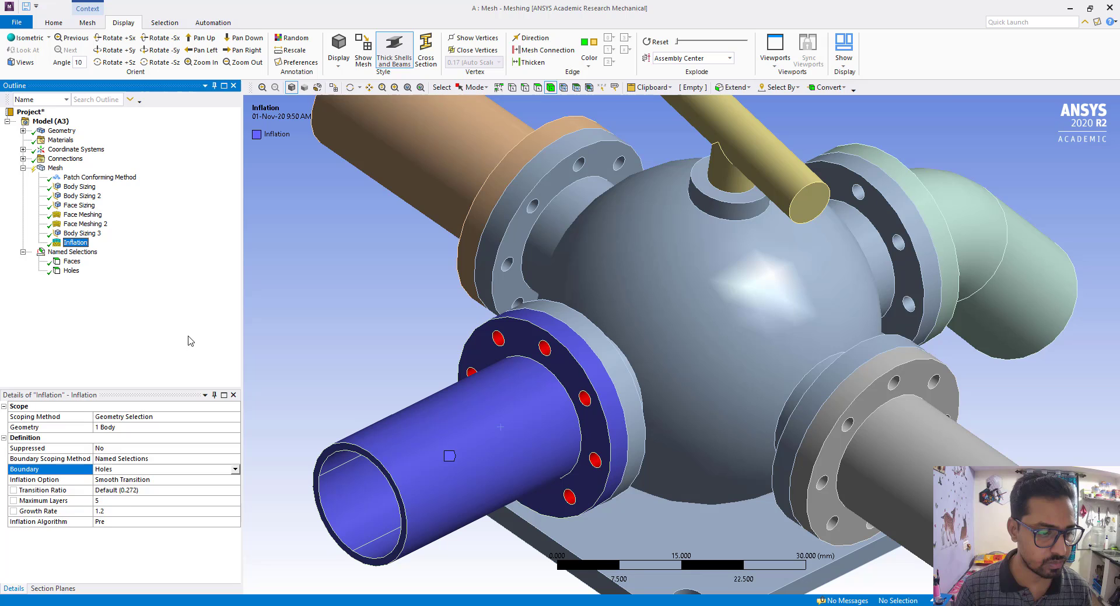
# Set Maximum Layers to 3 and leave the transition ratio at its default
pyautogui.click(125, 502)
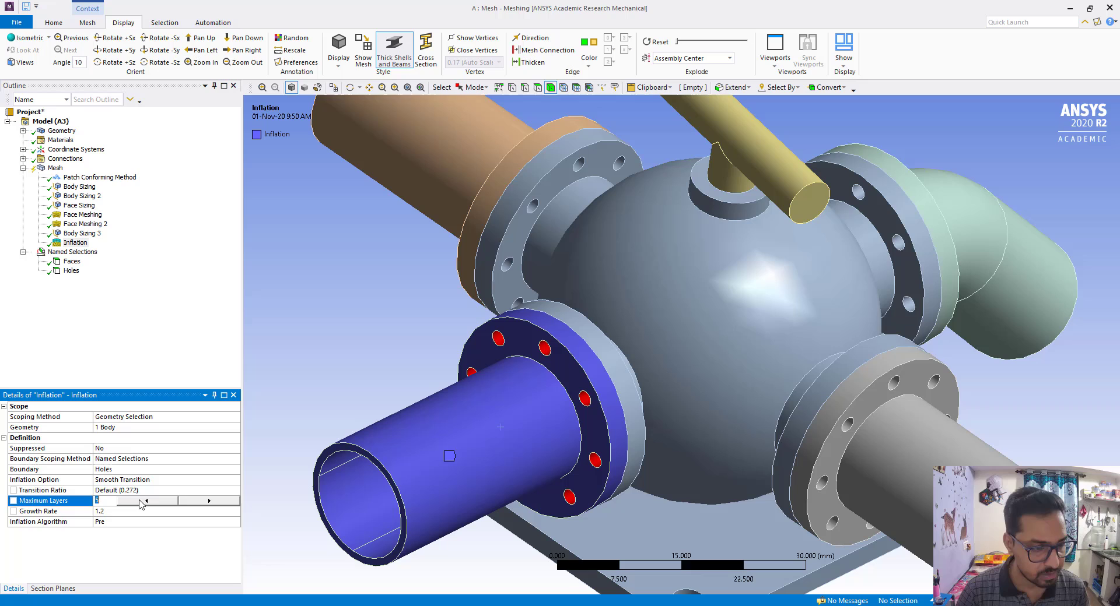
pyautogui.click(148, 490)
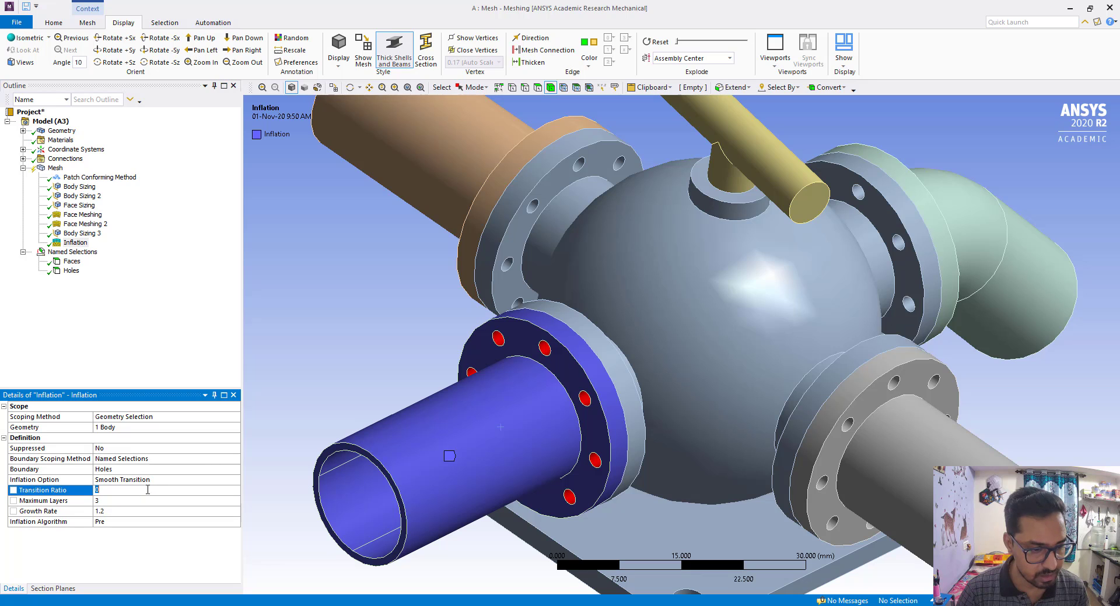
pyautogui.click(106, 512)
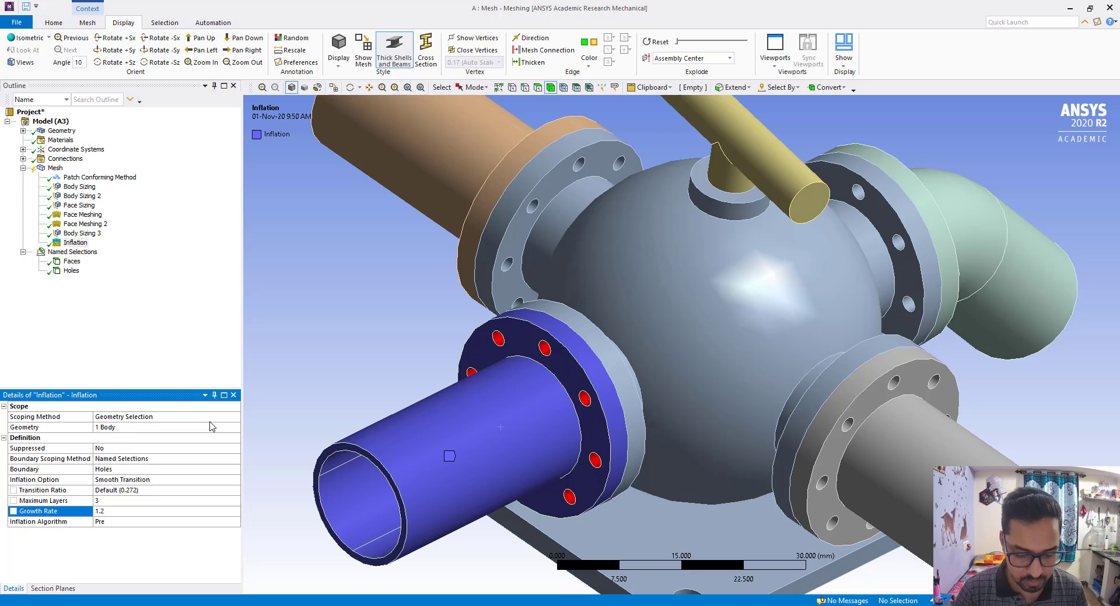
pyautogui.click(53, 168)
# Insert a Sizing control on the mesh and switch to the edge selection filter
pyautogui.rightClick(55, 168)
pyautogui.moveTo(111, 174)
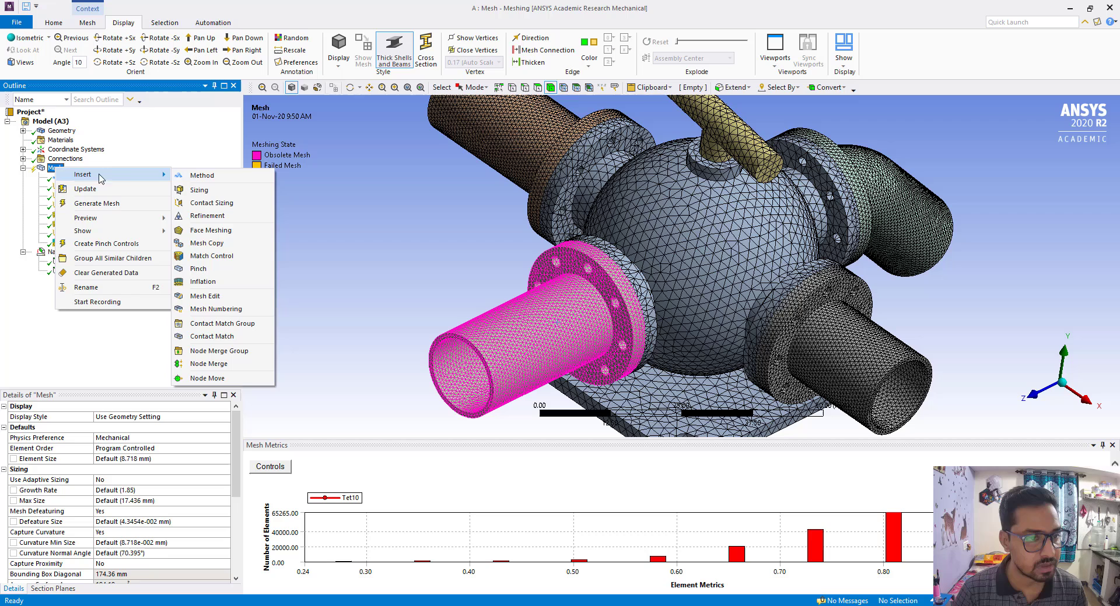
pyautogui.click(199, 191)
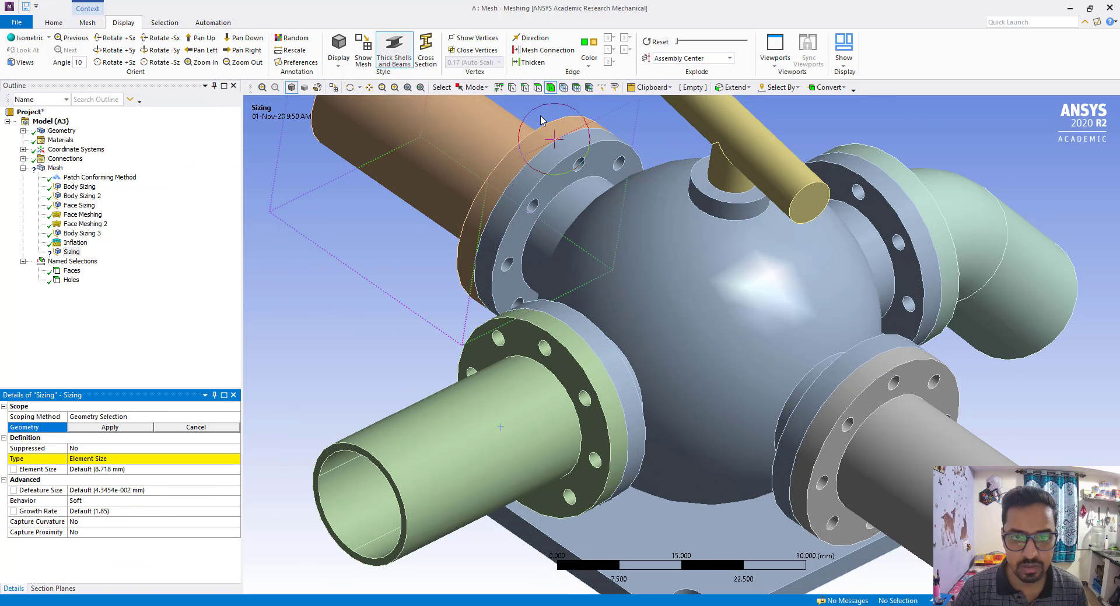
pyautogui.click(525, 87)
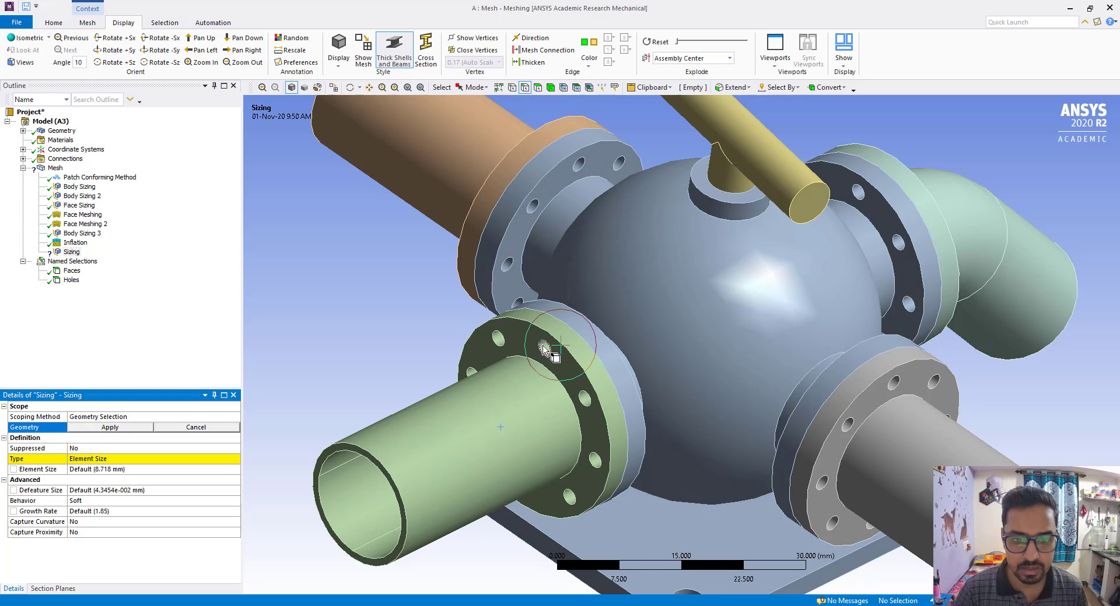
# Pick the 8 bolt-hole edges on the front flange and apply them as the sizing scope
pyautogui.click(542, 345)
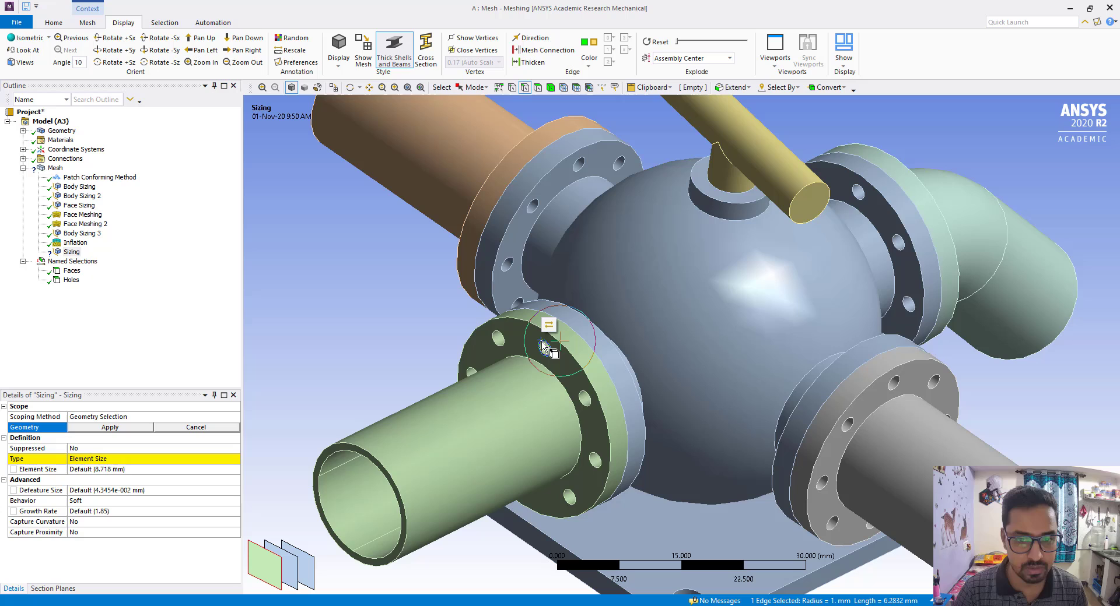
pyautogui.keyDown('ctrl'); pyautogui.click(581, 407); pyautogui.keyUp('ctrl')
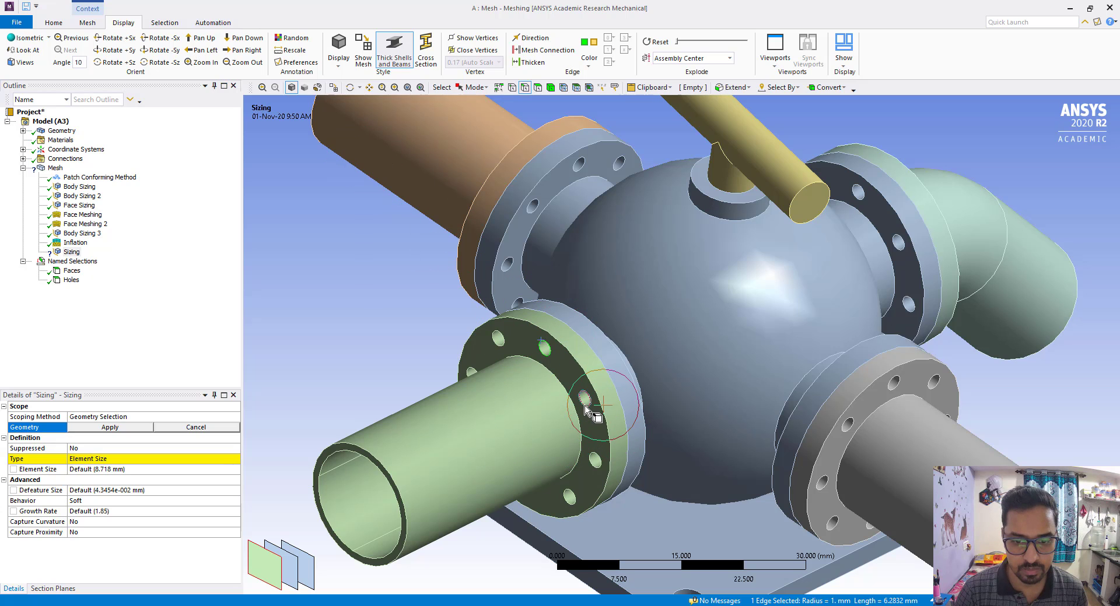
pyautogui.keyDown('ctrl'); pyautogui.click(595, 461); pyautogui.keyUp('ctrl')
pyautogui.keyDown('ctrl'); pyautogui.click(569, 497); pyautogui.keyUp('ctrl')
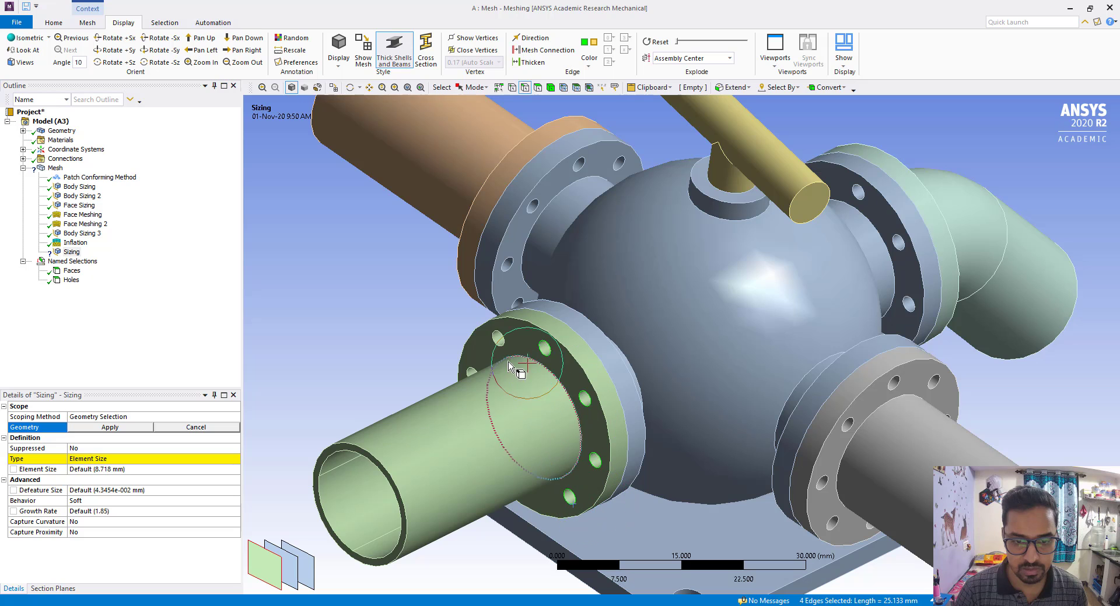
pyautogui.keyDown('ctrl'); pyautogui.click(500, 343); pyautogui.keyUp('ctrl')
pyautogui.moveTo(463, 368); pyautogui.dragTo(571, 367, button='middle')
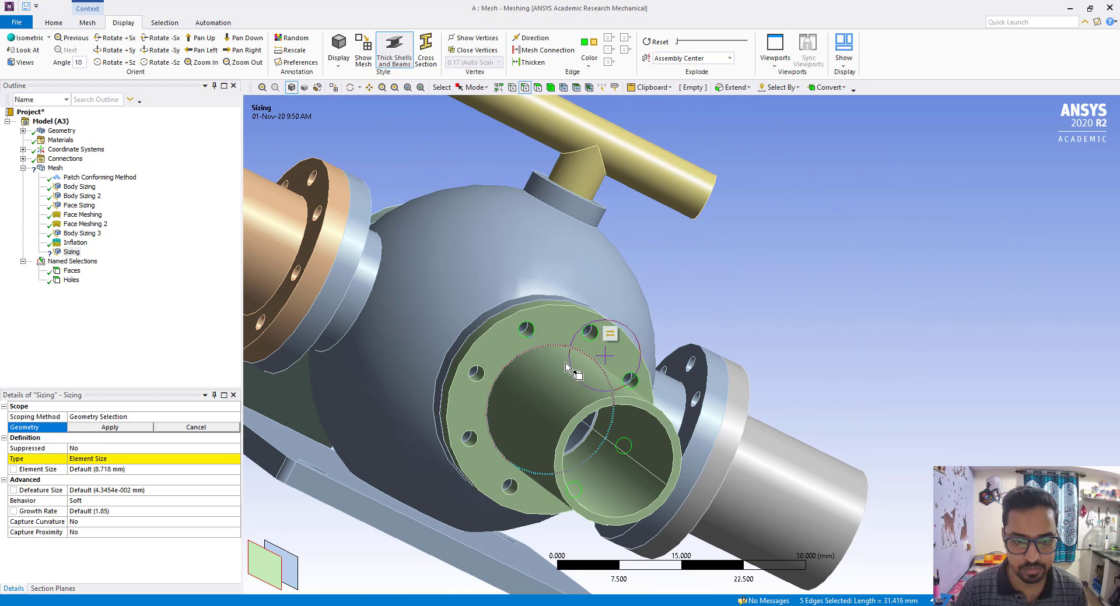
pyautogui.keyDown('ctrl'); pyautogui.click(476, 372); pyautogui.keyUp('ctrl')
pyautogui.keyDown('ctrl'); pyautogui.click(470, 438); pyautogui.keyUp('ctrl')
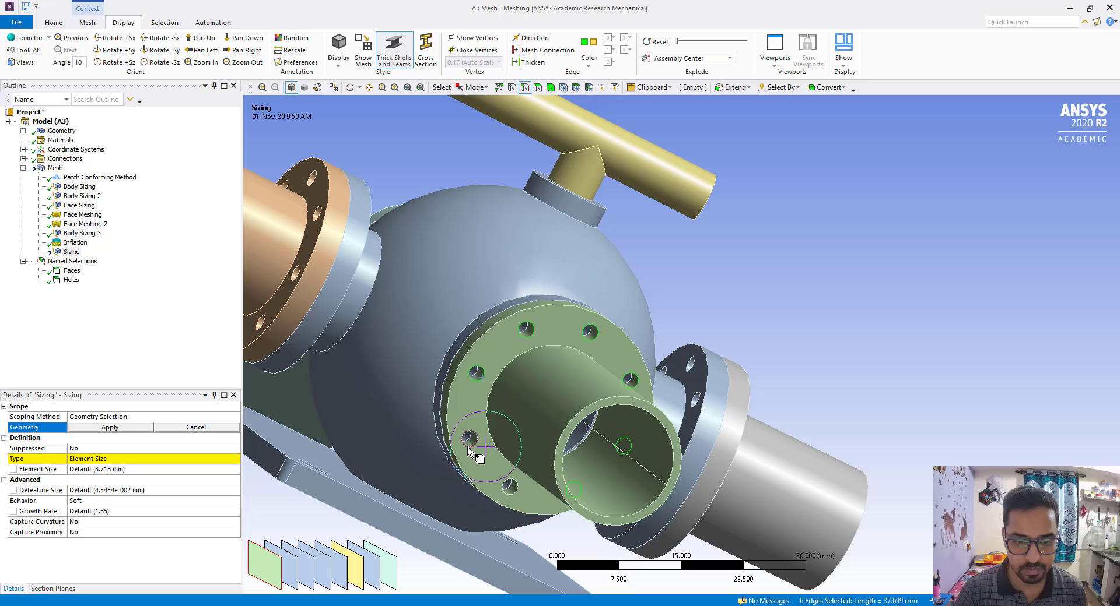
pyautogui.keyDown('ctrl'); pyautogui.click(507, 485); pyautogui.keyUp('ctrl')
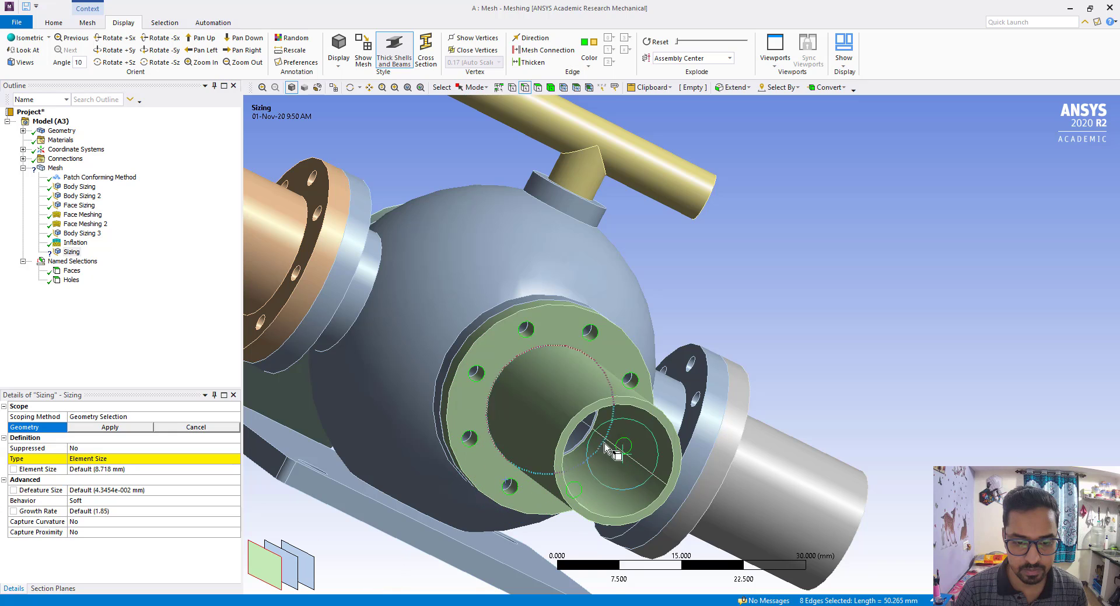
pyautogui.moveTo(560, 374); pyautogui.dragTo(492, 434, button='middle')
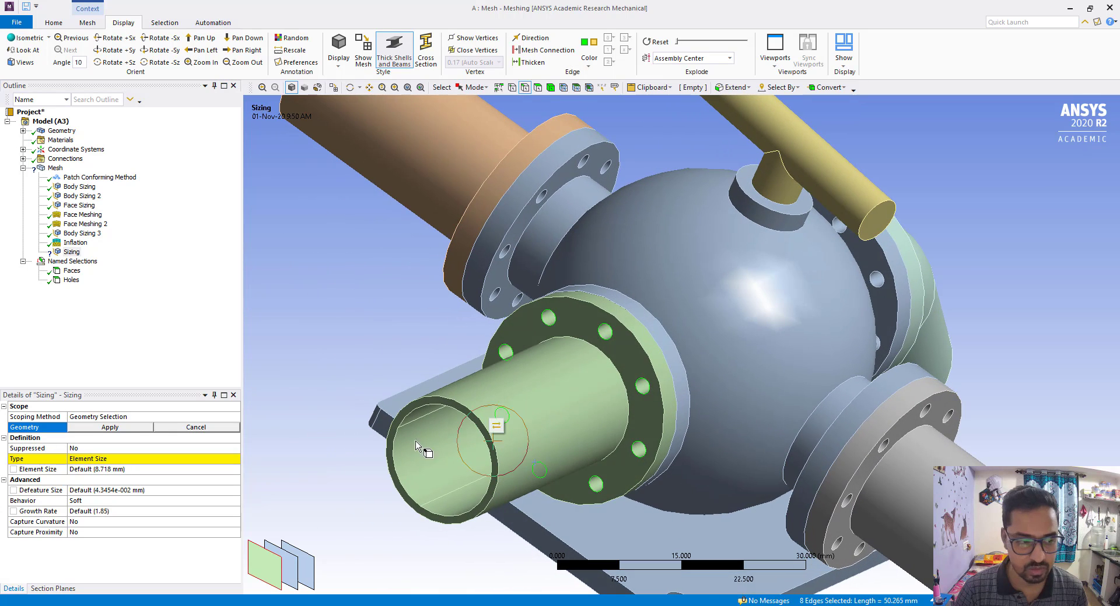
pyautogui.click(120, 428)
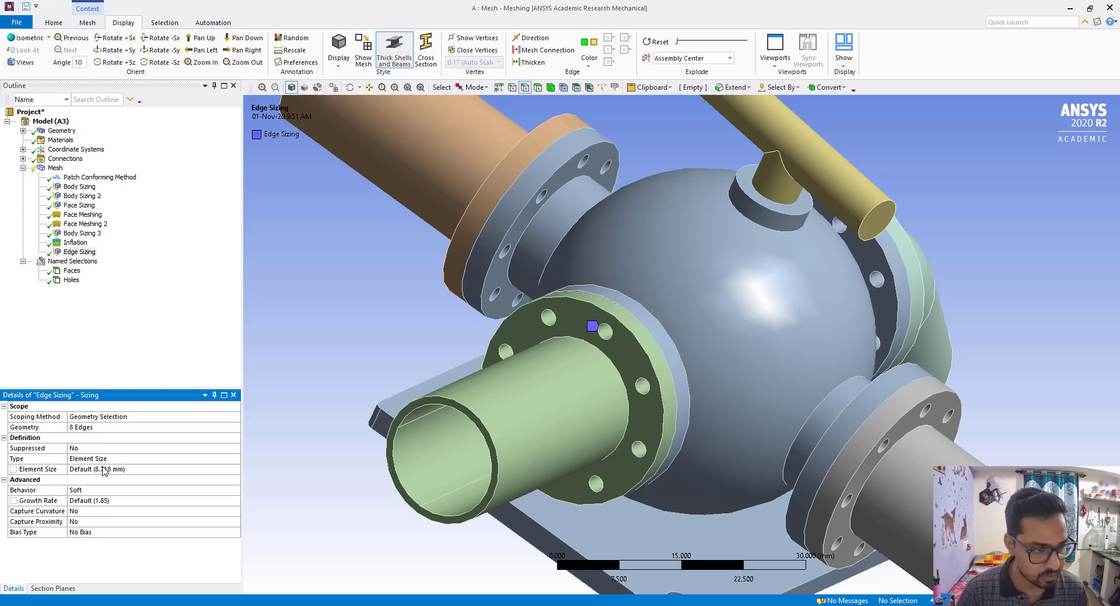
# Set the Edge Sizing type to Number of Divisions with 20 divisions and Hard behavior
pyautogui.click(78, 252)
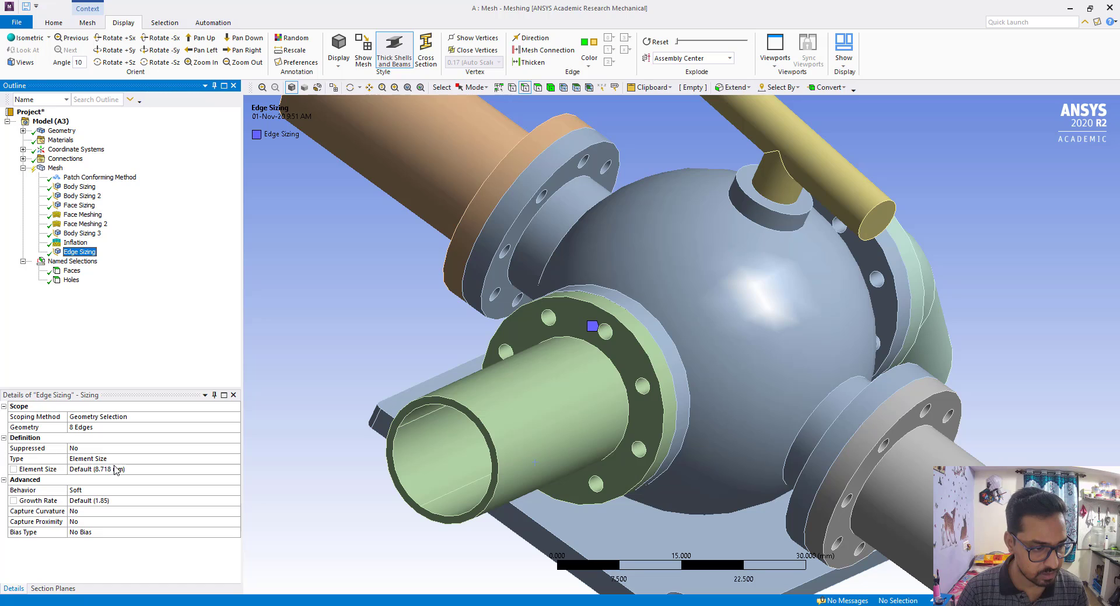
pyautogui.click(130, 459)
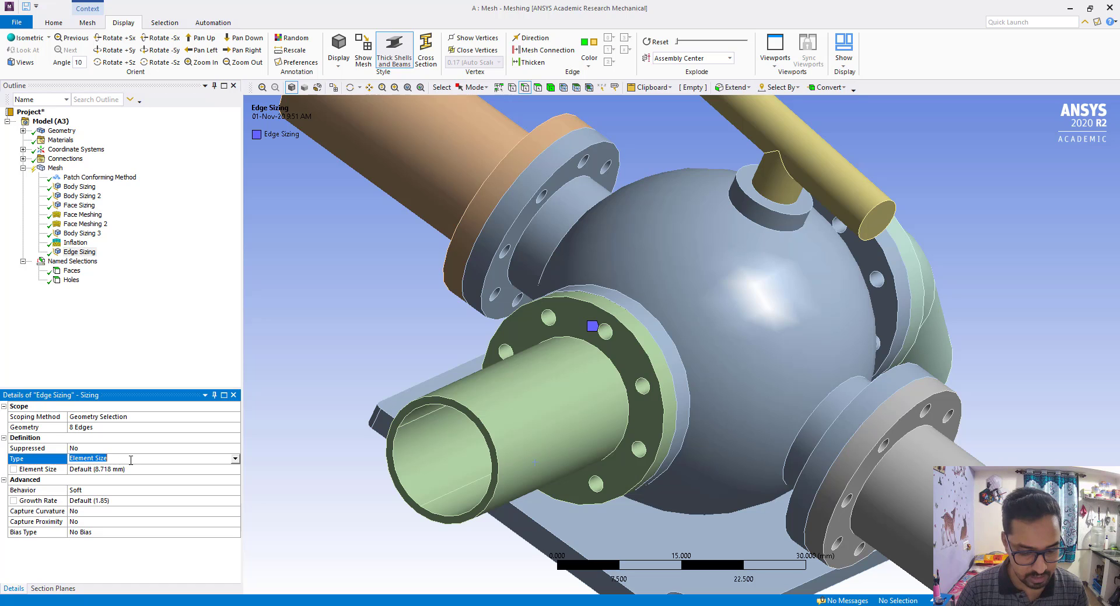
pyautogui.click(235, 459)
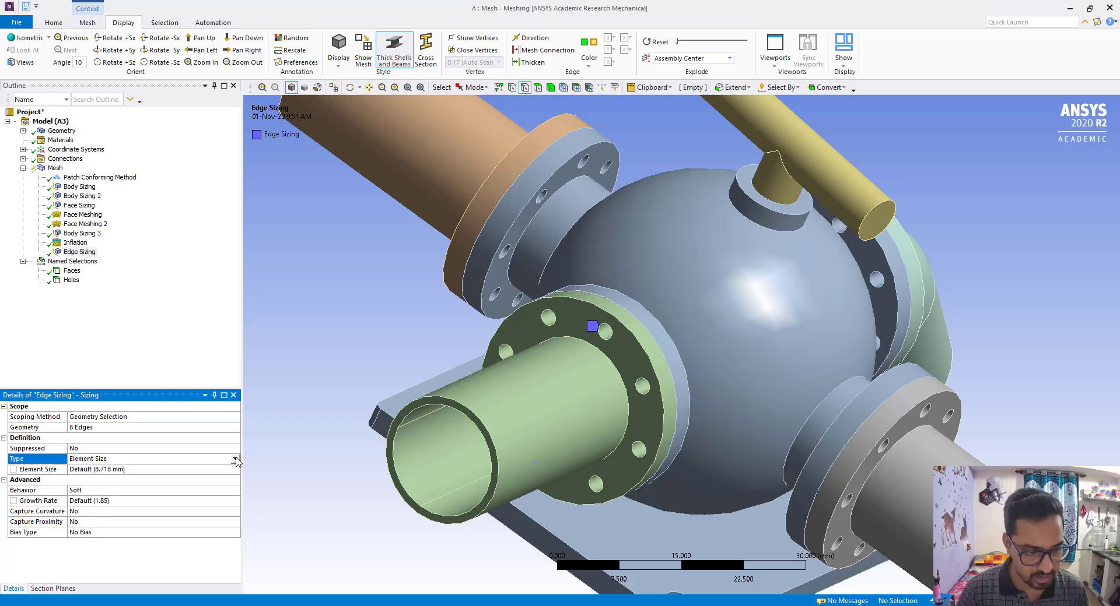
pyautogui.click(122, 482)
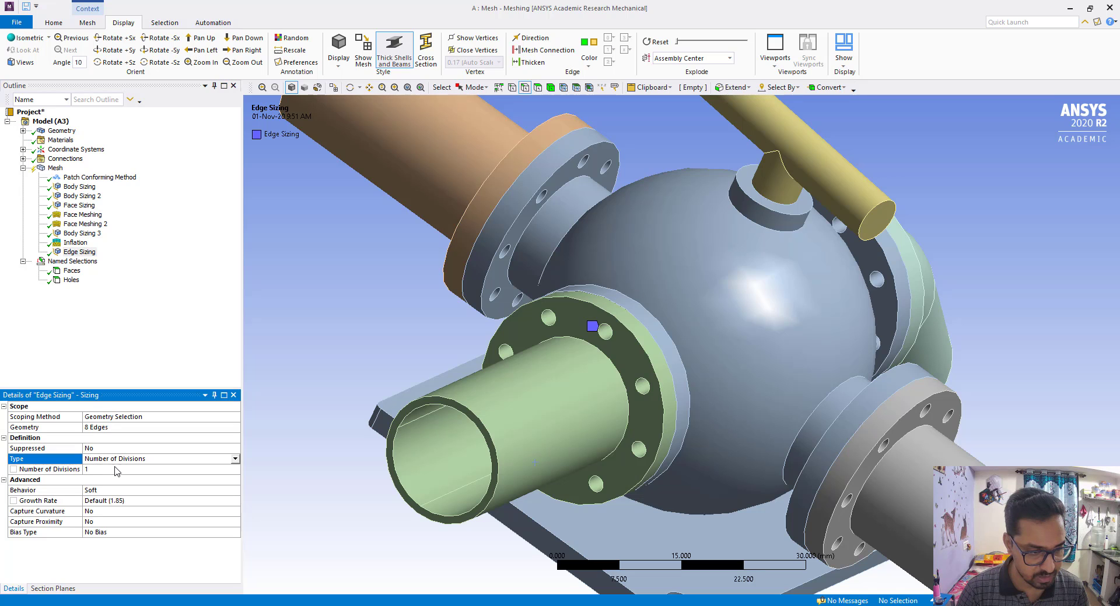
pyautogui.click(116, 470)
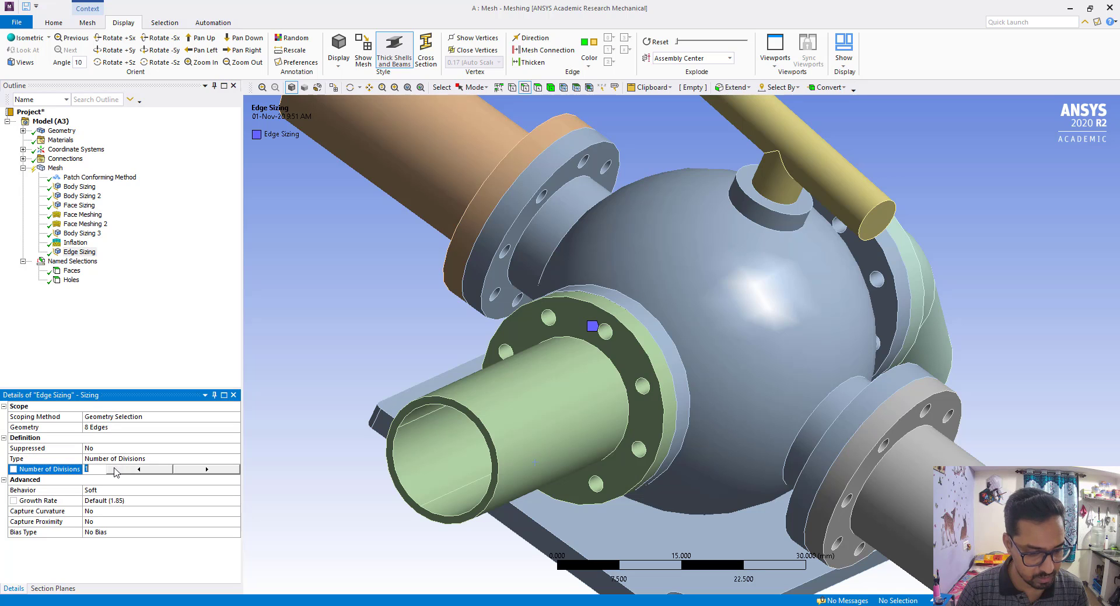
pyautogui.click(215, 474)
pyautogui.click(214, 474)
pyautogui.write('20')
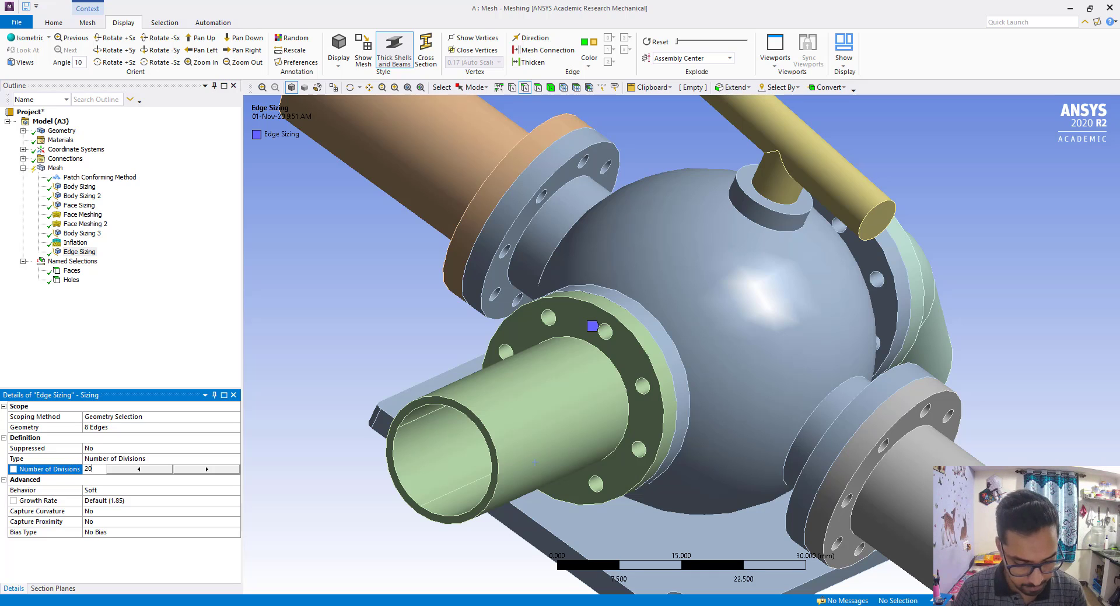
pyautogui.click(103, 489)
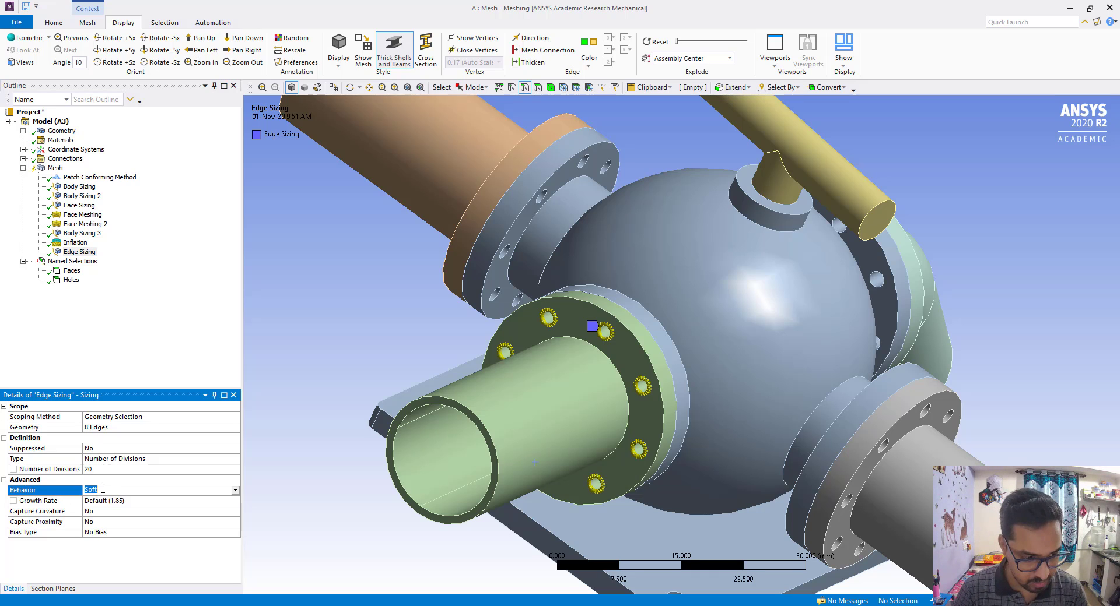
pyautogui.click(235, 491)
pyautogui.click(133, 511)
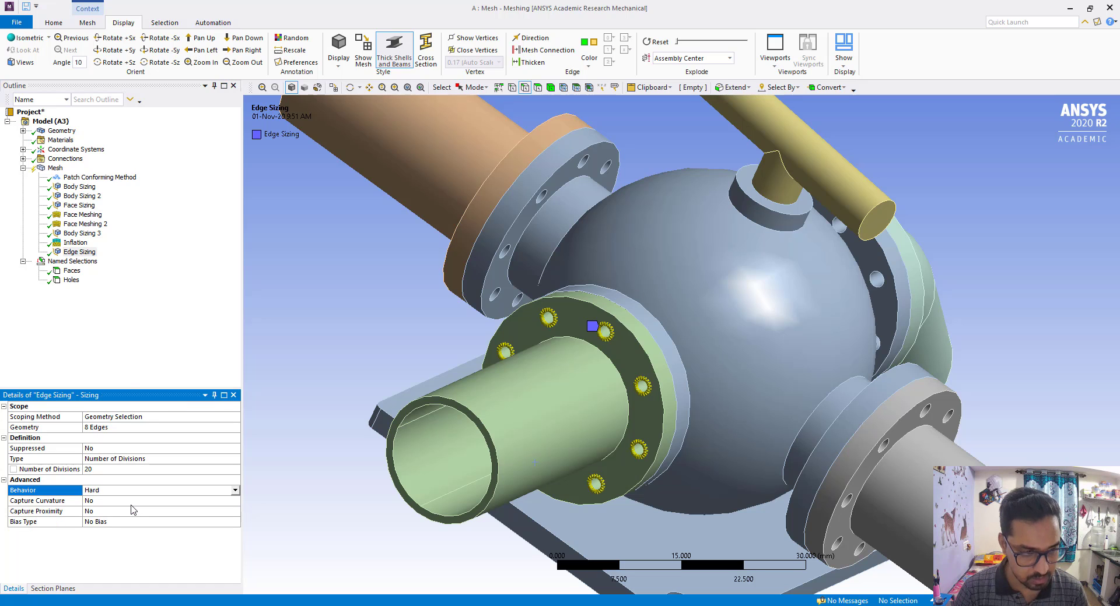
pyautogui.scroll(-2, 610, 343)
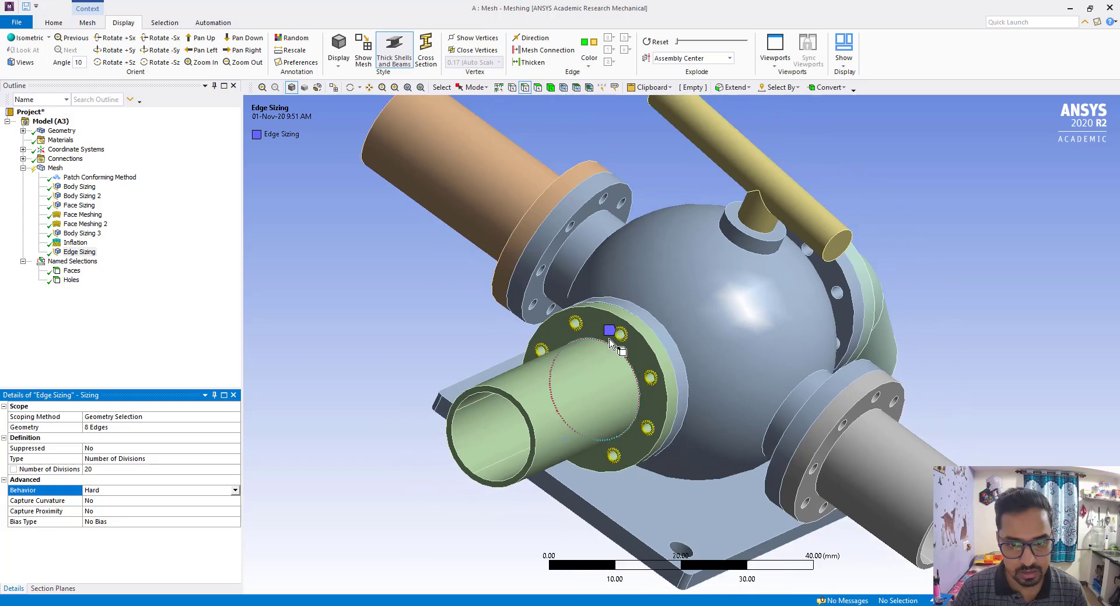
pyautogui.scroll(5, 610, 343)
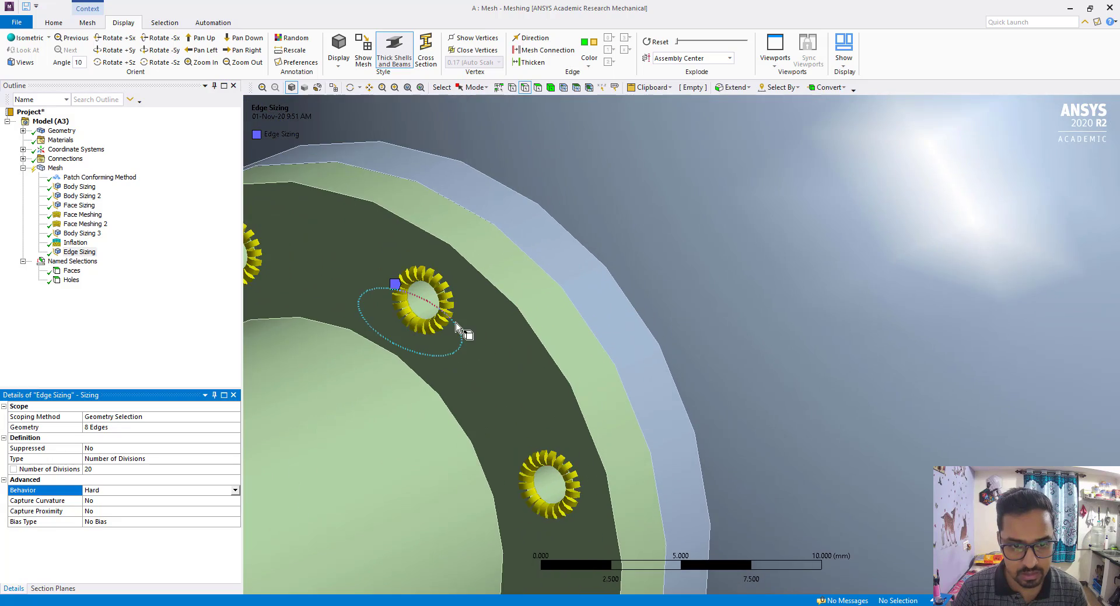
pyautogui.moveTo(457, 325)
pyautogui.mouseDown(button='middle')
pyautogui.moveTo(552, 315)
pyautogui.moveTo(457, 325)
pyautogui.moveTo(465, 332)
pyautogui.mouseUp(button='middle')
pyautogui.scroll(2, 513, 394)
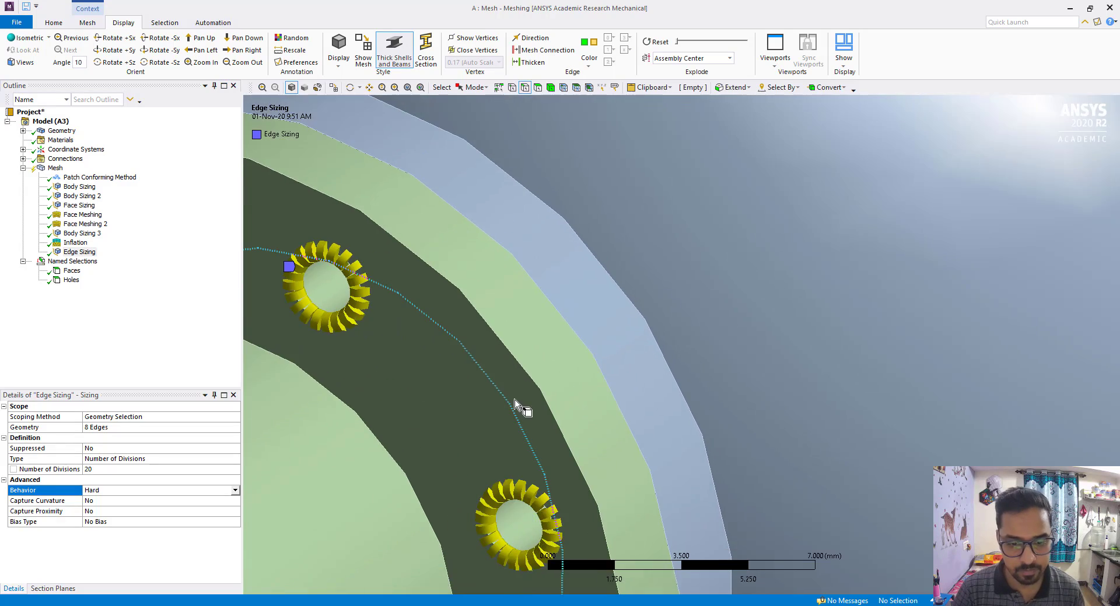
pyautogui.scroll(-8, 515, 402)
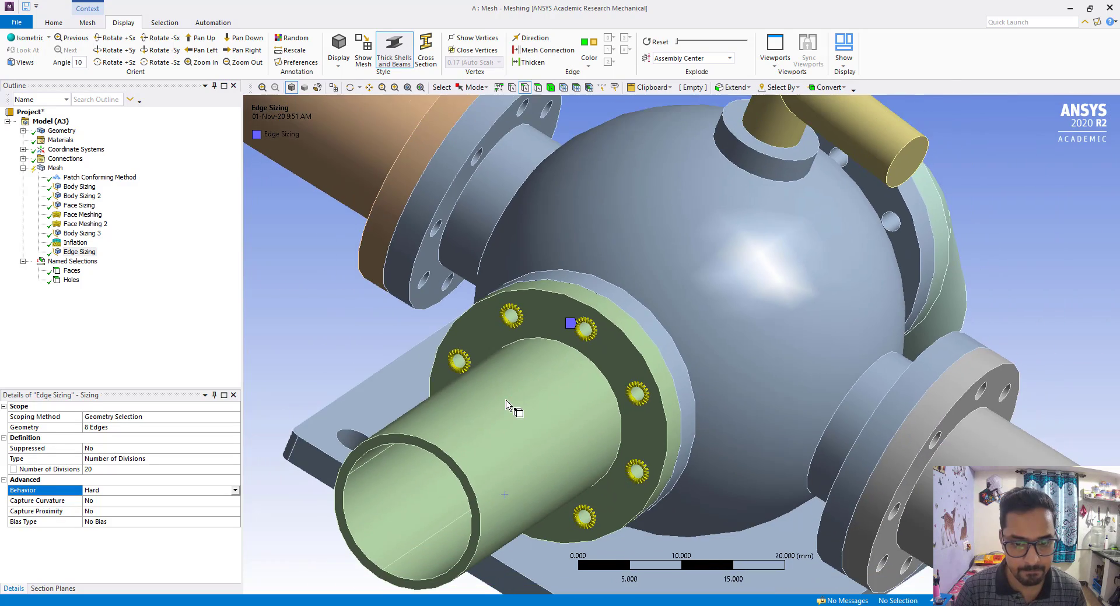
pyautogui.moveTo(630, 424)
pyautogui.mouseDown(button='middle')
pyautogui.moveTo(644, 441)
pyautogui.moveTo(618, 441)
pyautogui.mouseUp(button='middle')
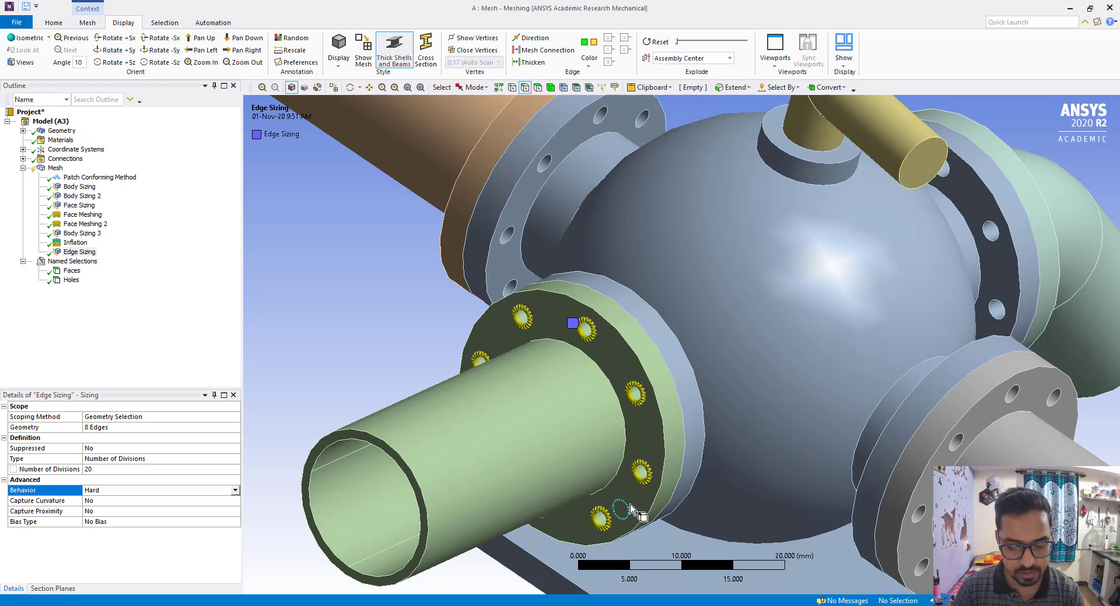
# Insert a Face Meshing control on the mesh
pyautogui.click(156, 298)
pyautogui.rightClick(57, 168)
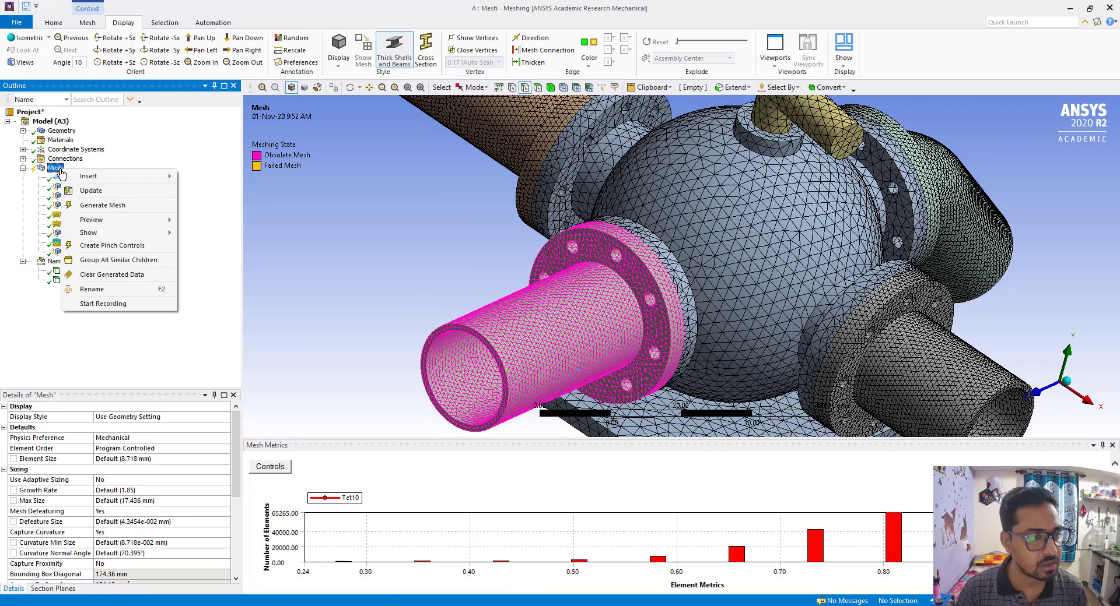
pyautogui.moveTo(89, 176)
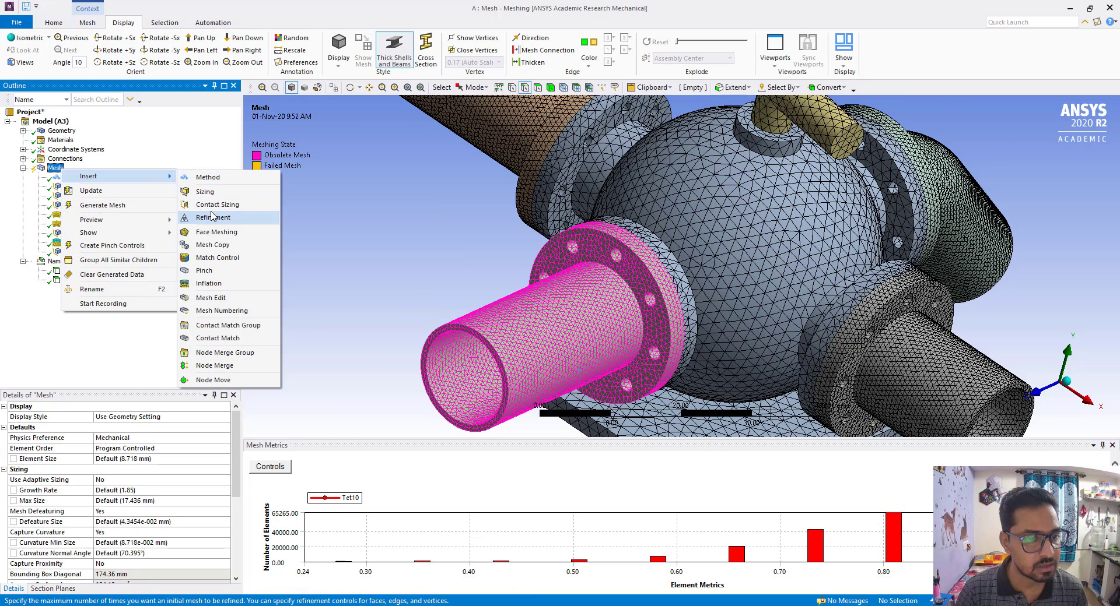
pyautogui.click(213, 232)
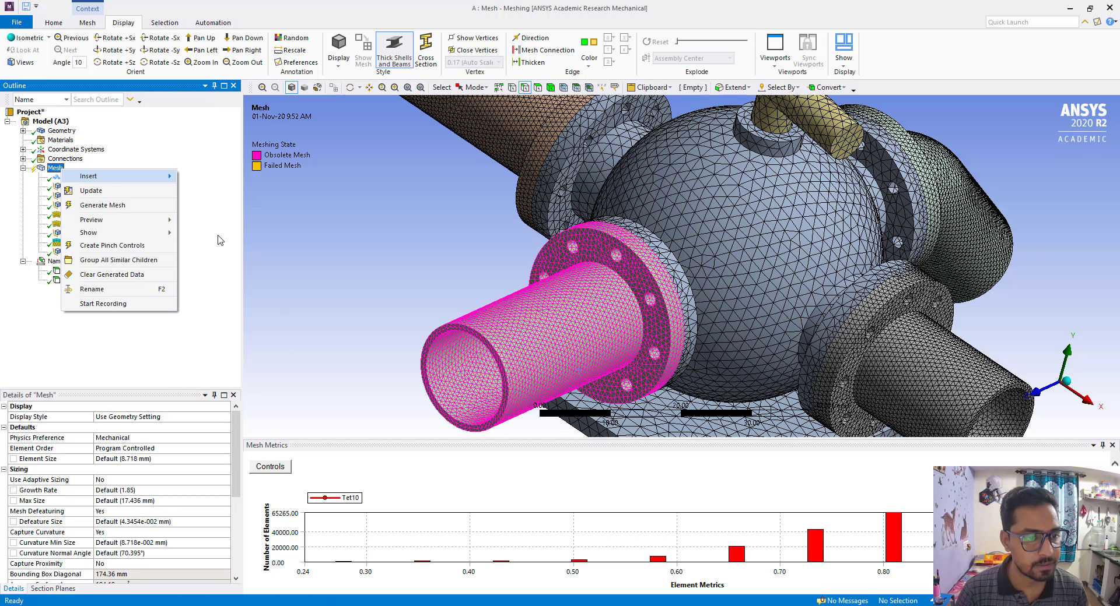
# Pick the eight bolt-hole faces on the front flange and apply them as the scope
pyautogui.click(636, 394)
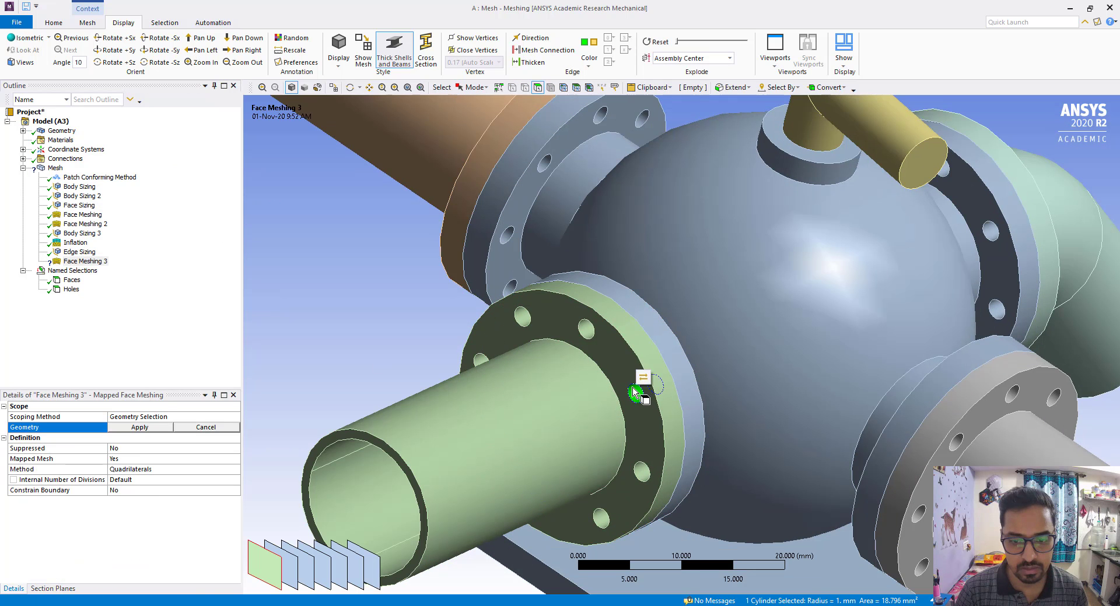
pyautogui.keyDown('ctrl'); pyautogui.click(586, 329); pyautogui.keyUp('ctrl')
pyautogui.keyDown('ctrl'); pyautogui.click(522, 316); pyautogui.keyUp('ctrl')
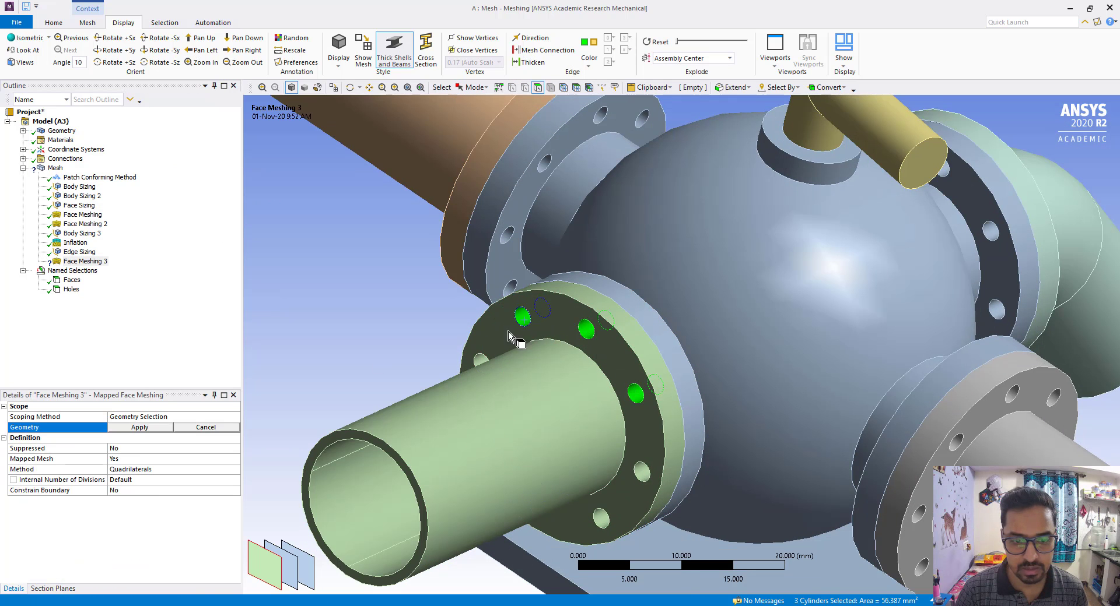
pyautogui.keyDown('ctrl'); pyautogui.click(481, 360); pyautogui.keyUp('ctrl')
pyautogui.keyDown('ctrl'); pyautogui.click(640, 471); pyautogui.keyUp('ctrl')
pyautogui.keyDown('ctrl'); pyautogui.click(601, 518); pyautogui.keyUp('ctrl')
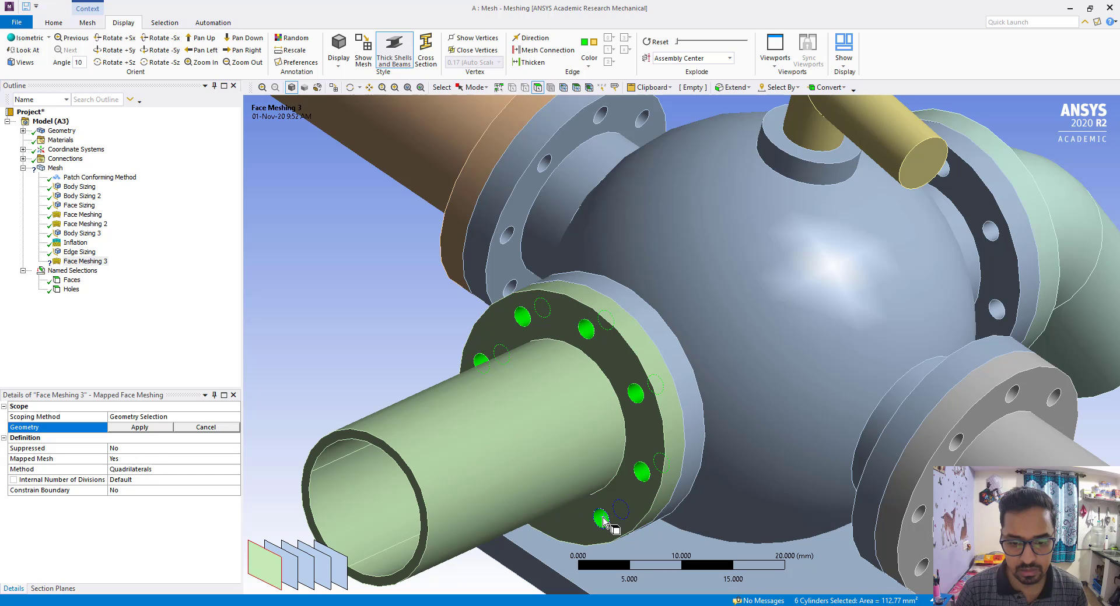
pyautogui.moveTo(606, 520); pyautogui.dragTo(535, 534, button='middle')
pyautogui.keyDown('ctrl'); pyautogui.click(535, 534); pyautogui.keyUp('ctrl')
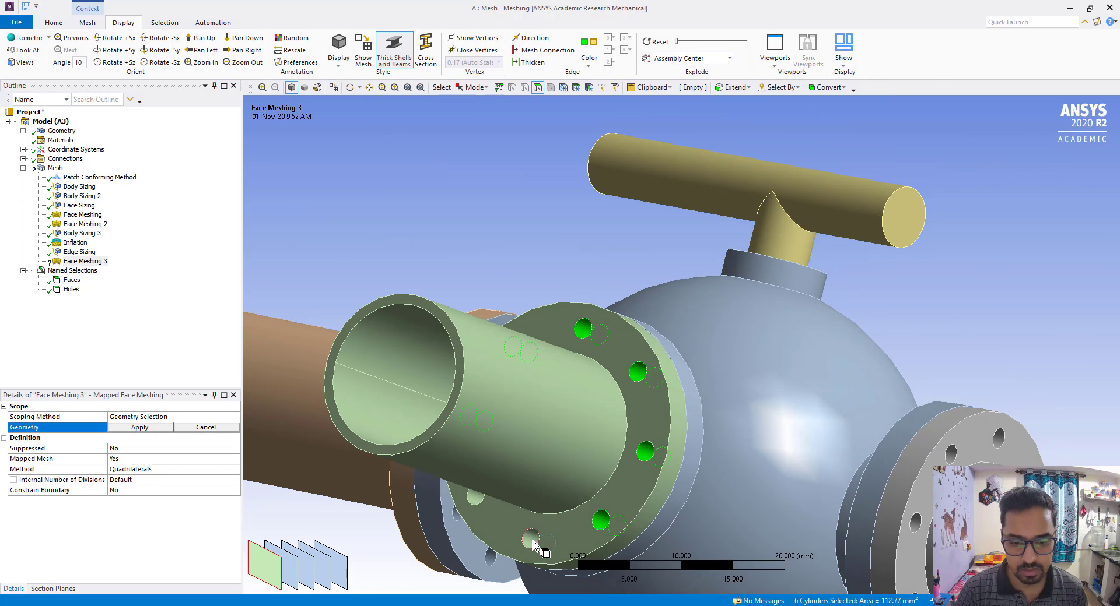
pyautogui.keyDown('ctrl'); pyautogui.click(475, 495); pyautogui.keyUp('ctrl')
pyautogui.moveTo(475, 496); pyautogui.dragTo(511, 459, button='middle')
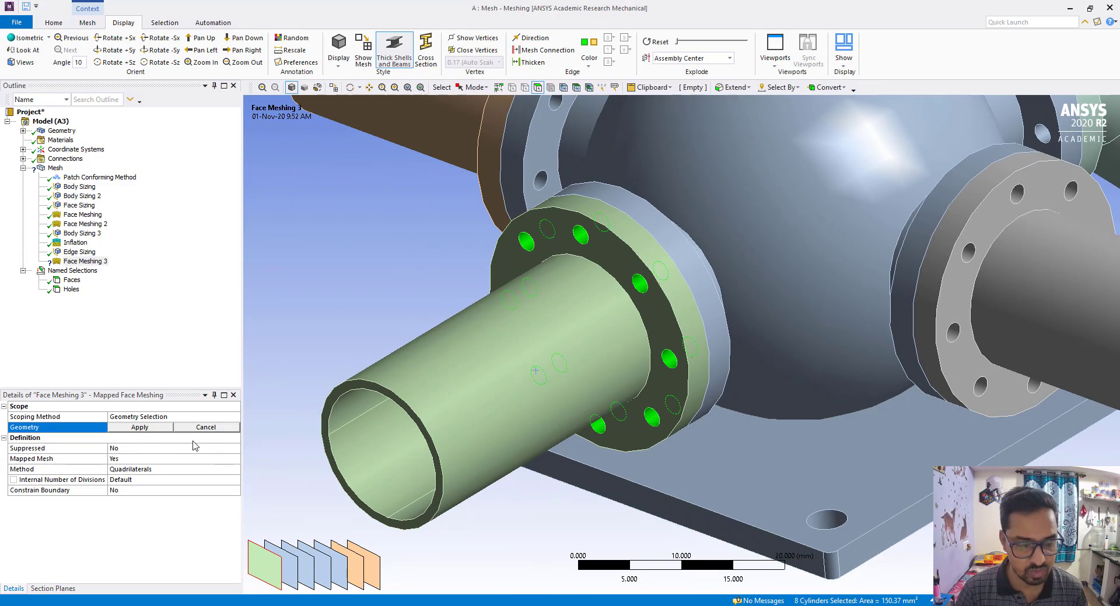
pyautogui.click(154, 428)
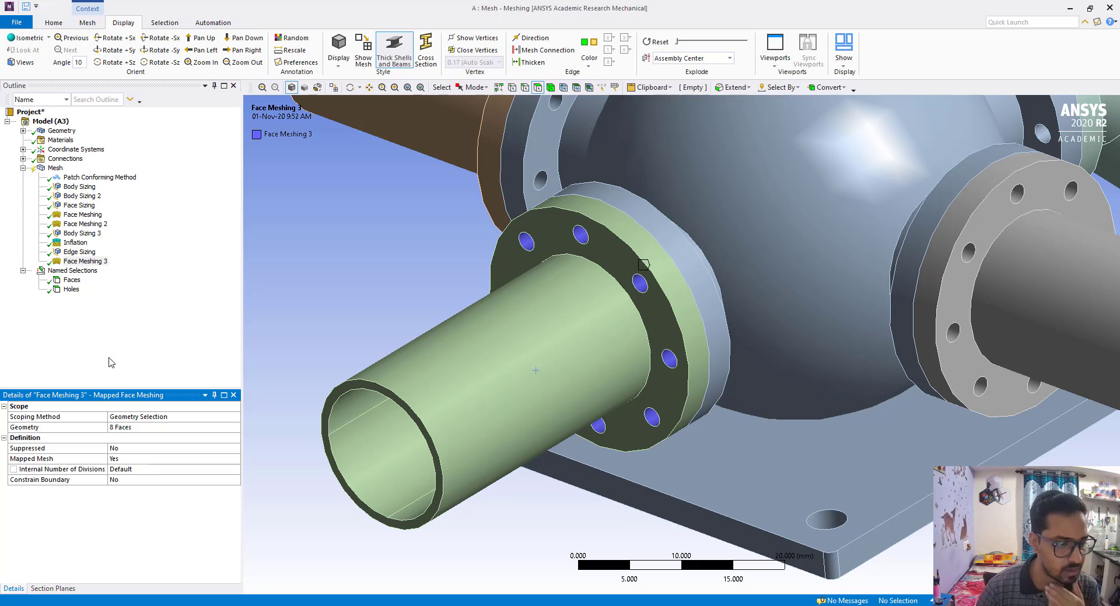
# Change Face Meshing 3's Scoping Method to Named Selection and choose Holes
pyautogui.click(213, 417)
pyautogui.click(235, 417)
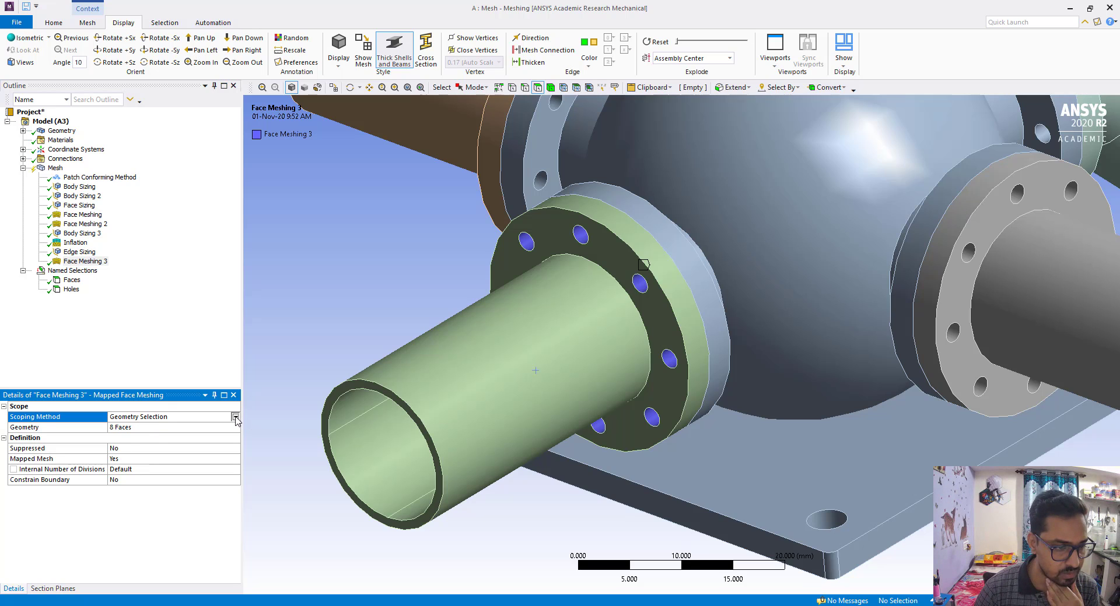
pyautogui.click(143, 435)
pyautogui.click(137, 427)
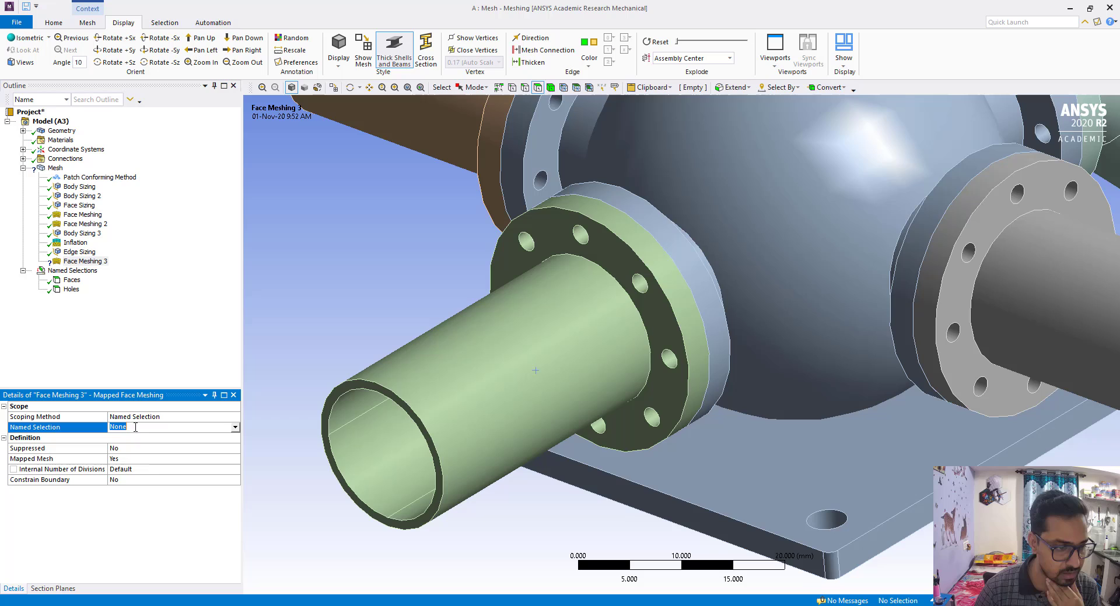
pyautogui.click(235, 427)
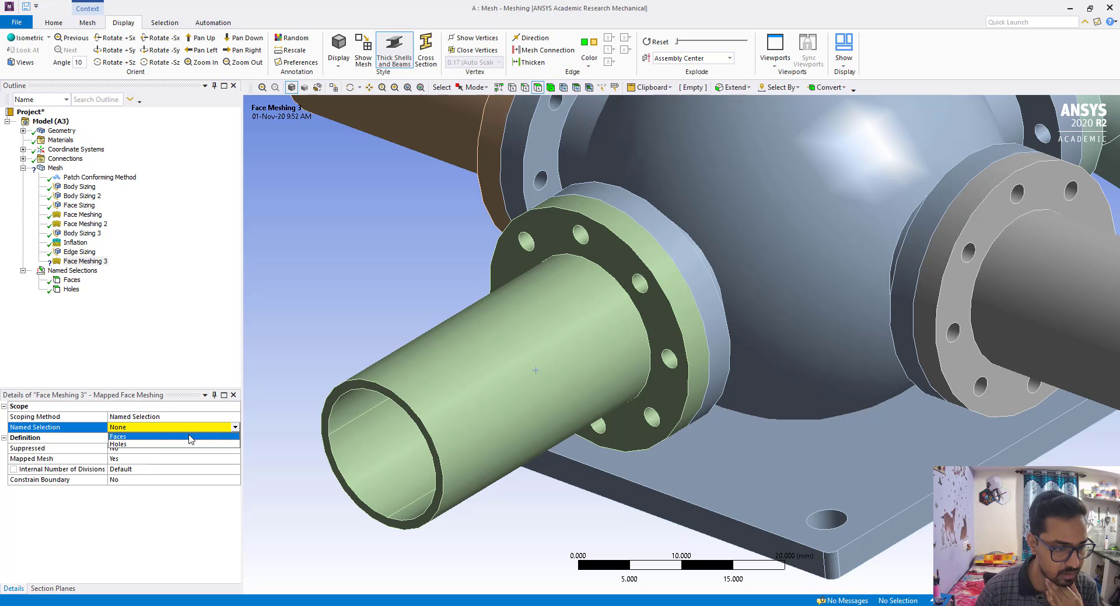
pyautogui.click(145, 444)
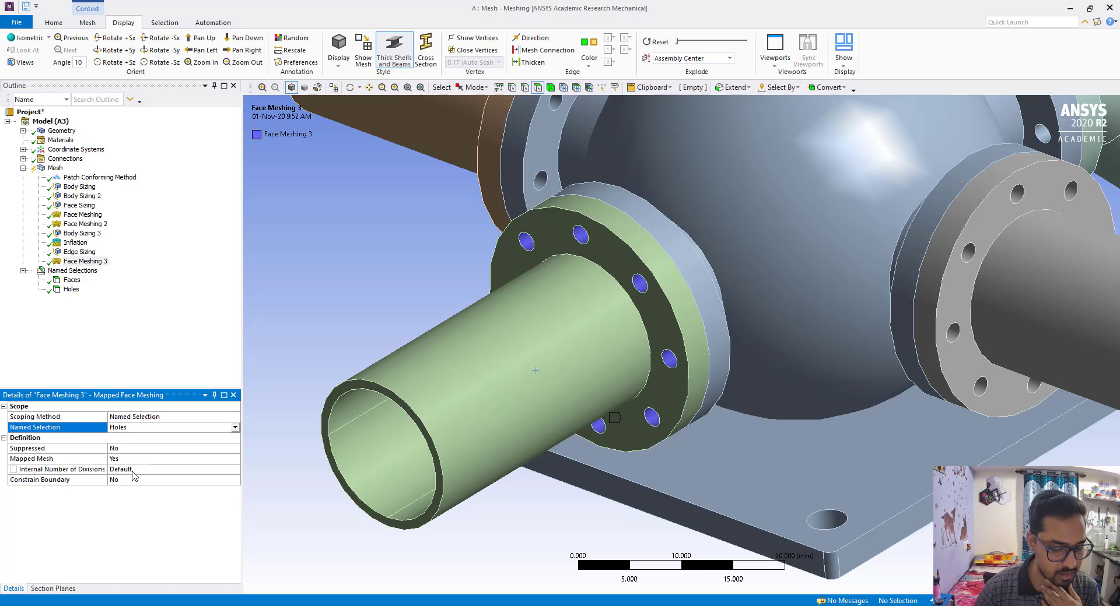
pyautogui.click(136, 351)
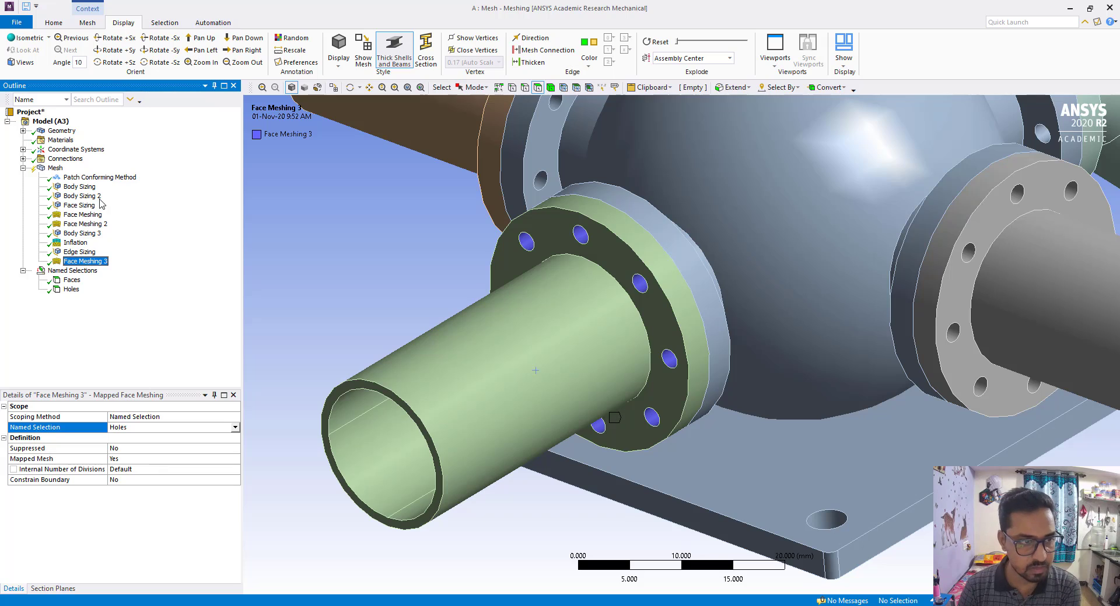
pyautogui.click(57, 168)
# Clear the mesh's generated data, confirming with Yes
pyautogui.rightClick(59, 170)
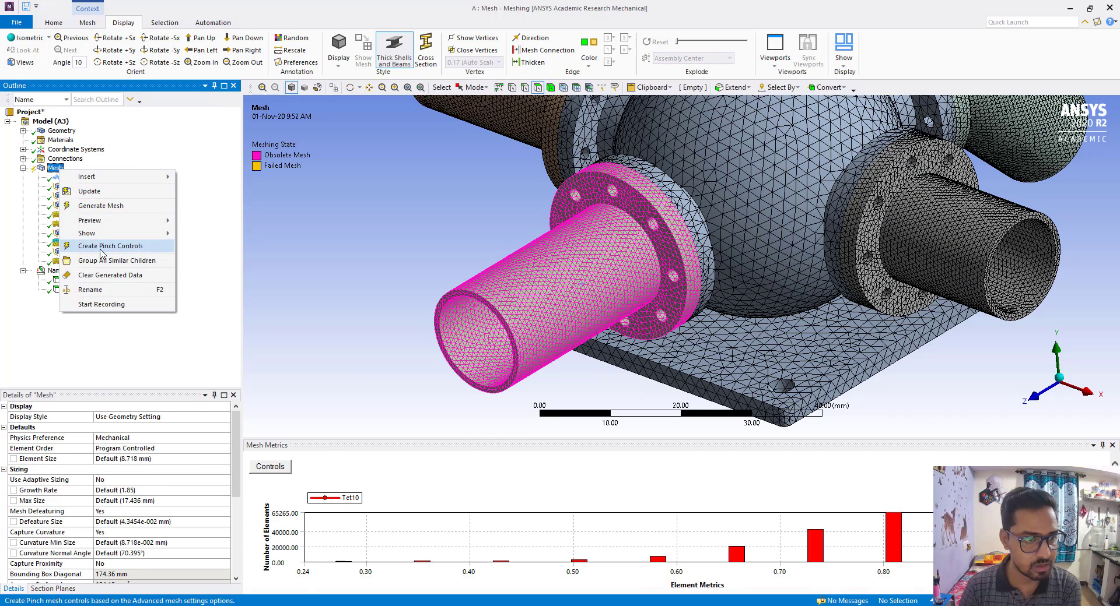
pyautogui.click(115, 276)
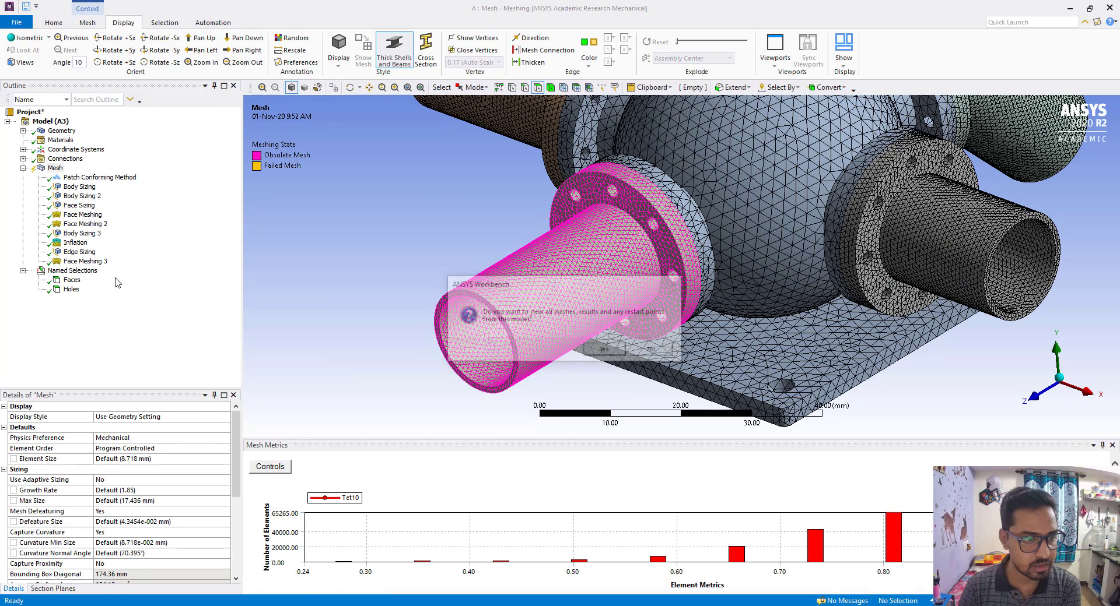
pyautogui.click(602, 350)
# Generate the mesh again with the new controls
pyautogui.click(55, 168)
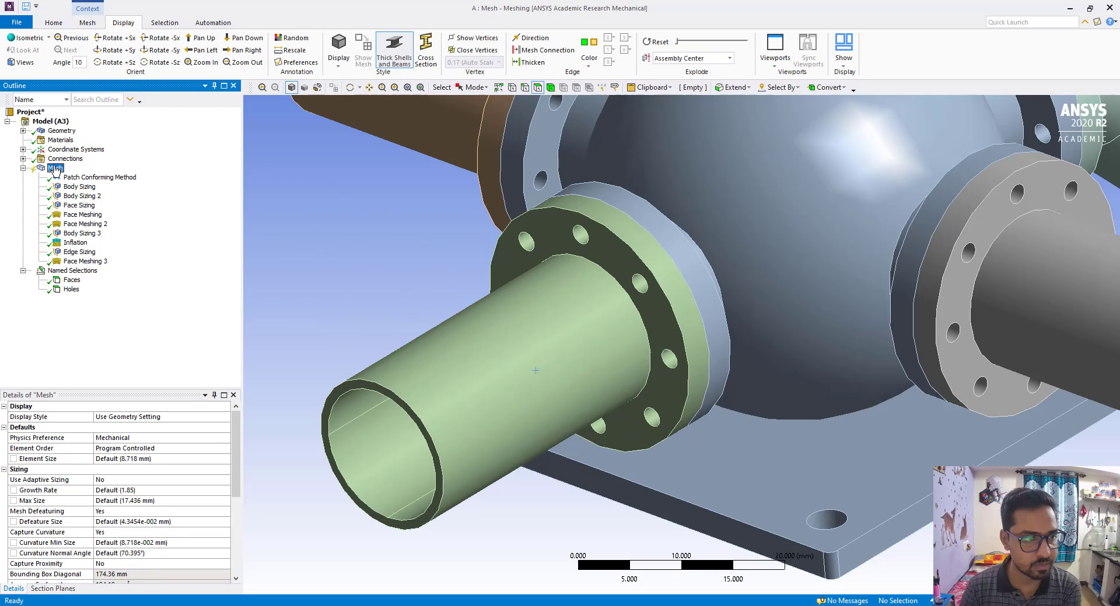
pyautogui.rightClick(55, 169)
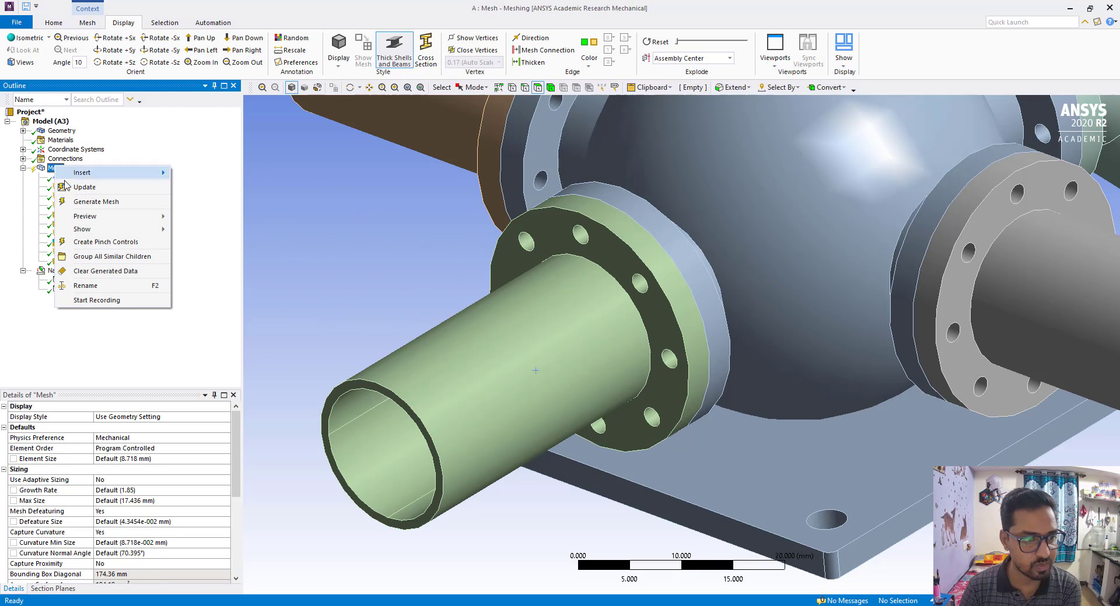
pyautogui.click(95, 202)
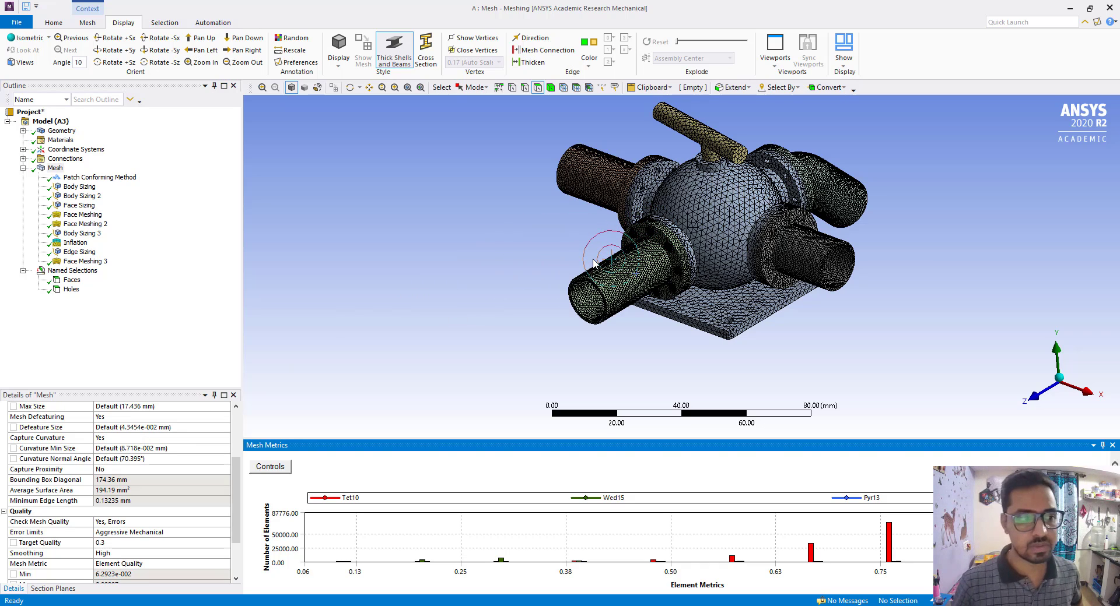
# Zoom into a near-flange bolt hole and select the Inflation control to view its settings
pyautogui.scroll(3, 648, 256)
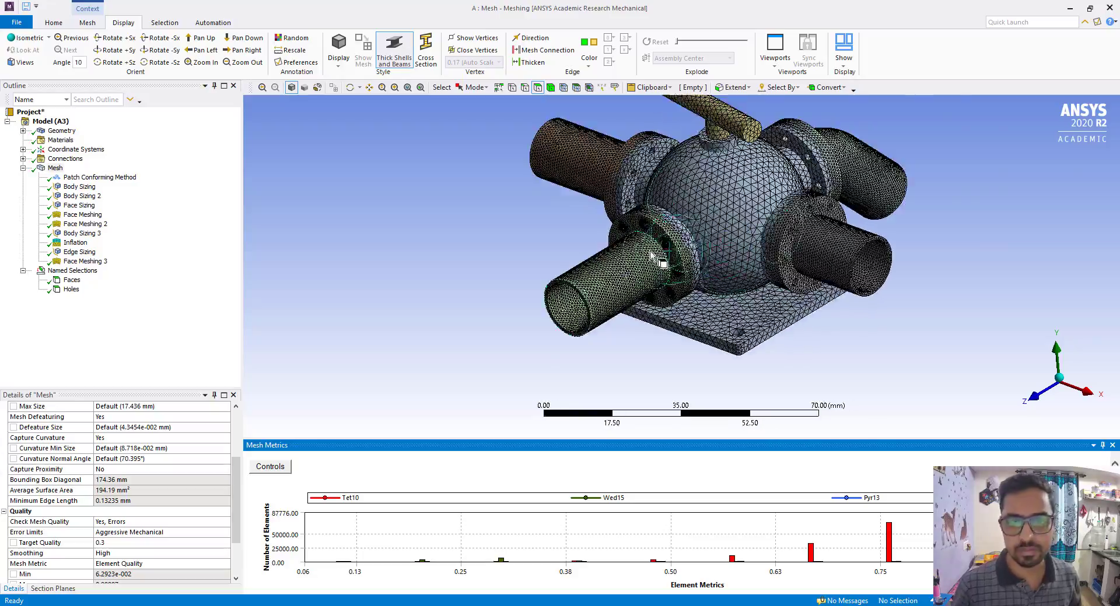
pyautogui.scroll(8, 652, 255)
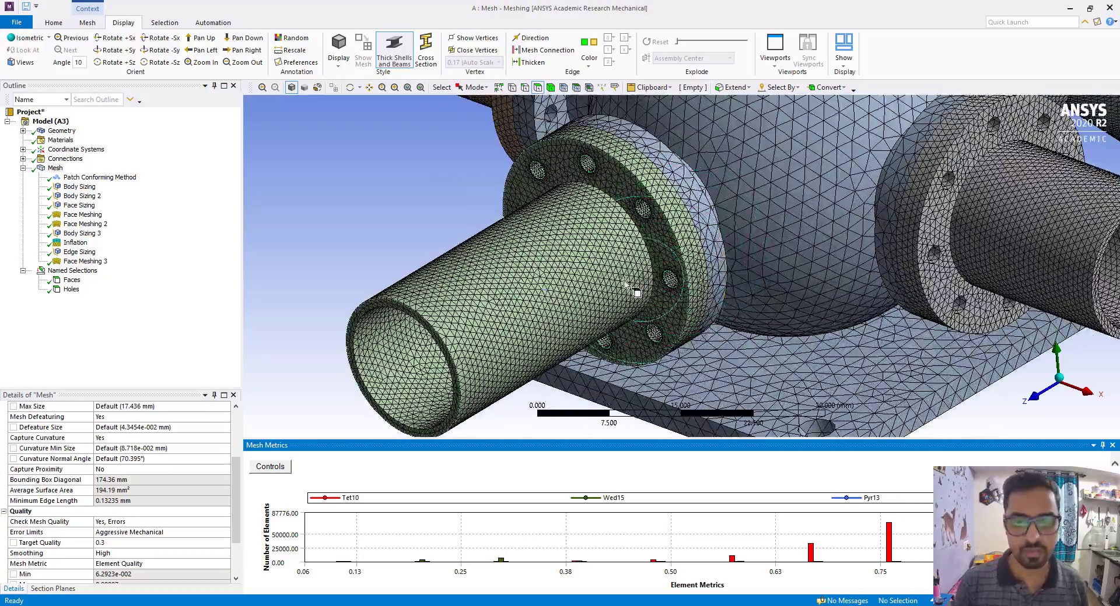
pyautogui.moveTo(624, 284); pyautogui.dragTo(662, 210, button='middle')
pyautogui.scroll(3, 633, 215)
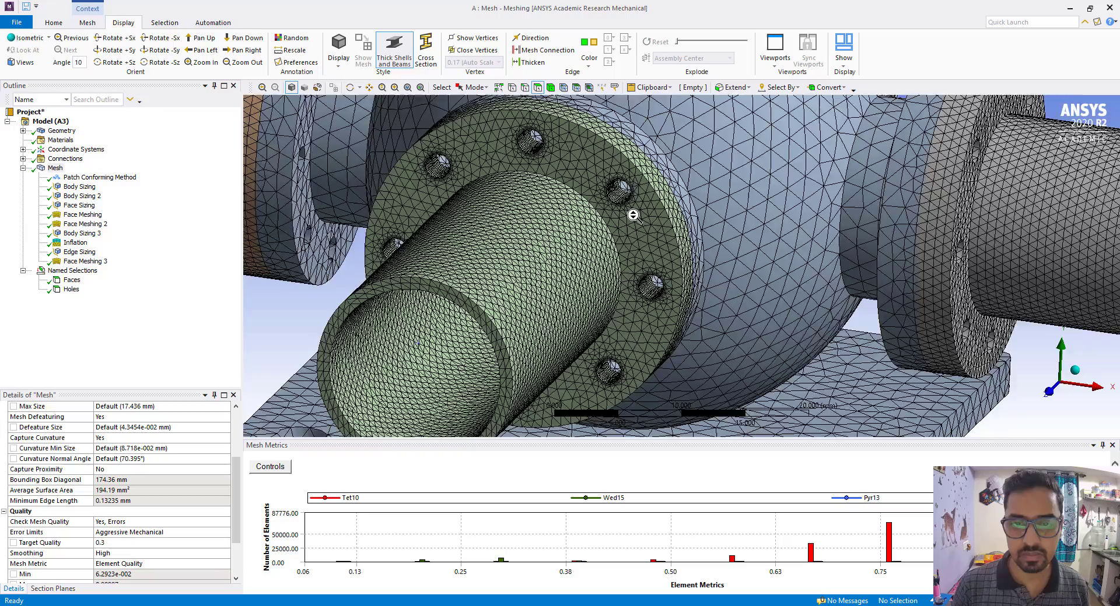
pyautogui.scroll(8, 633, 216)
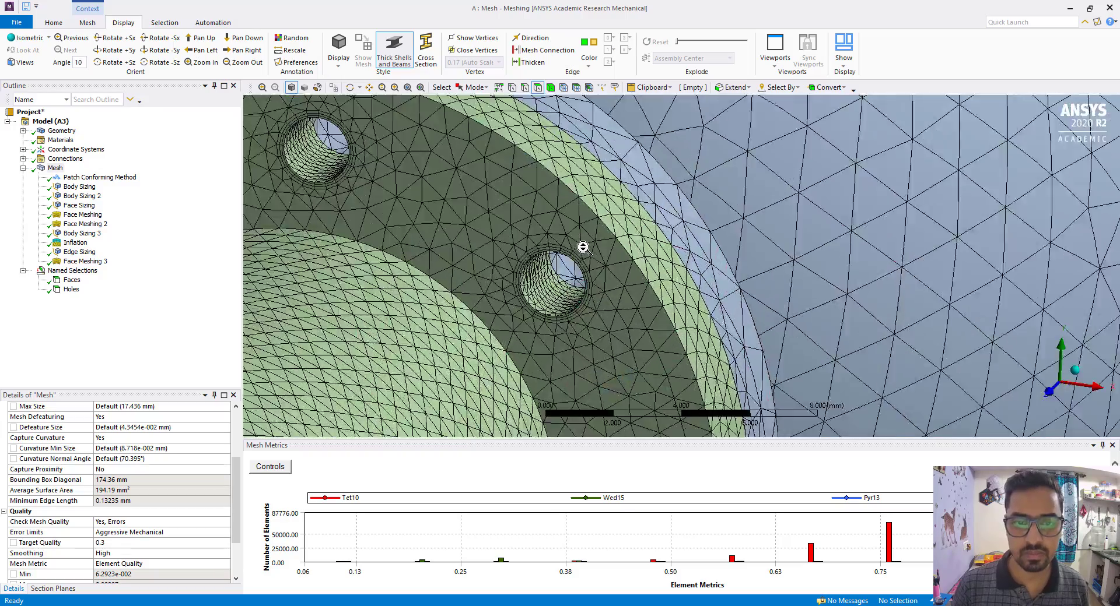
pyautogui.scroll(3, 583, 248)
pyautogui.moveTo(555, 280); pyautogui.dragTo(465, 314, button='middle')
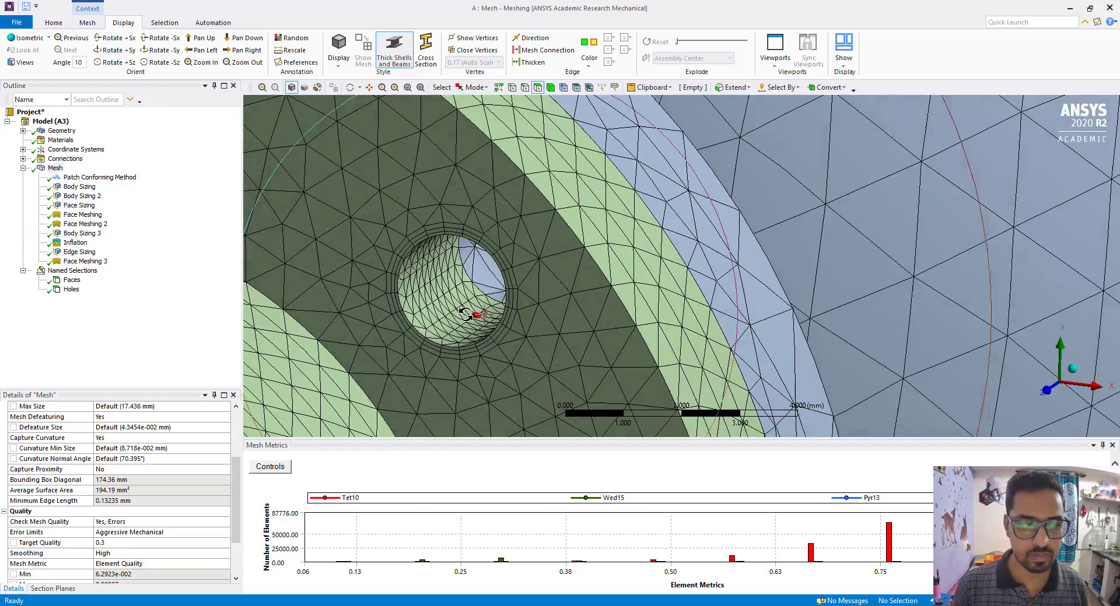
pyautogui.click(76, 242)
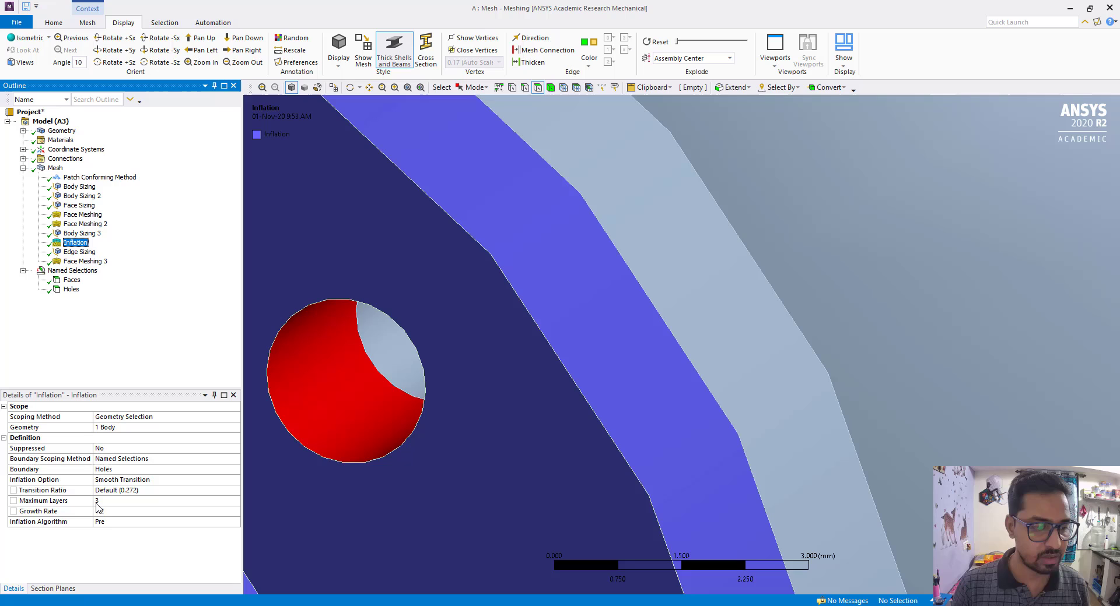
# Overlay the mesh and inspect the 20-division Edge Sizing and Face Meshing 3 on the bolt holes
pyautogui.click(362, 51)
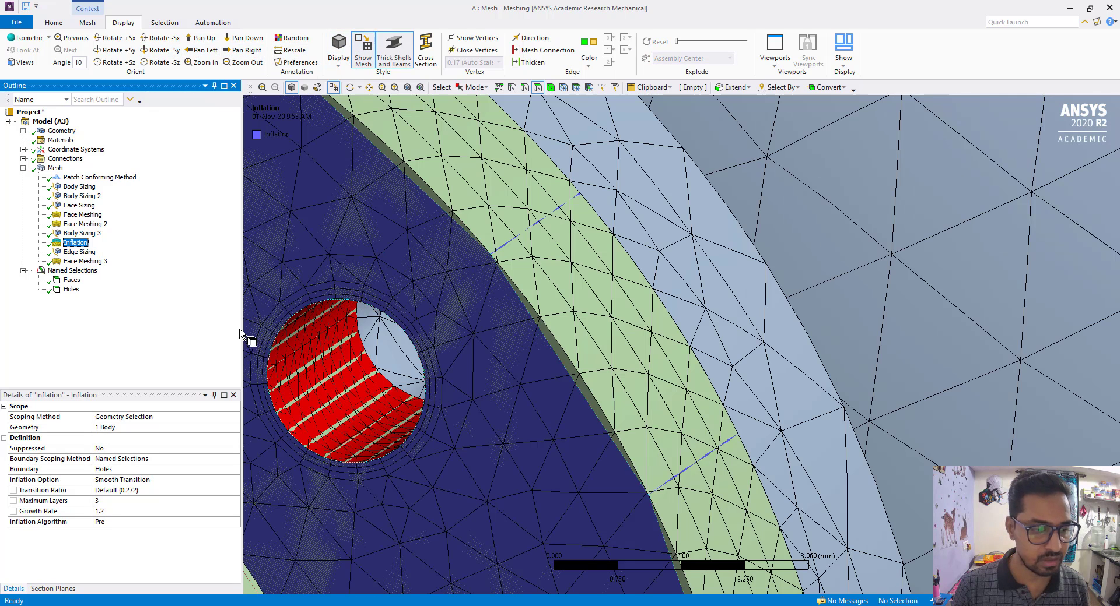
pyautogui.click(75, 252)
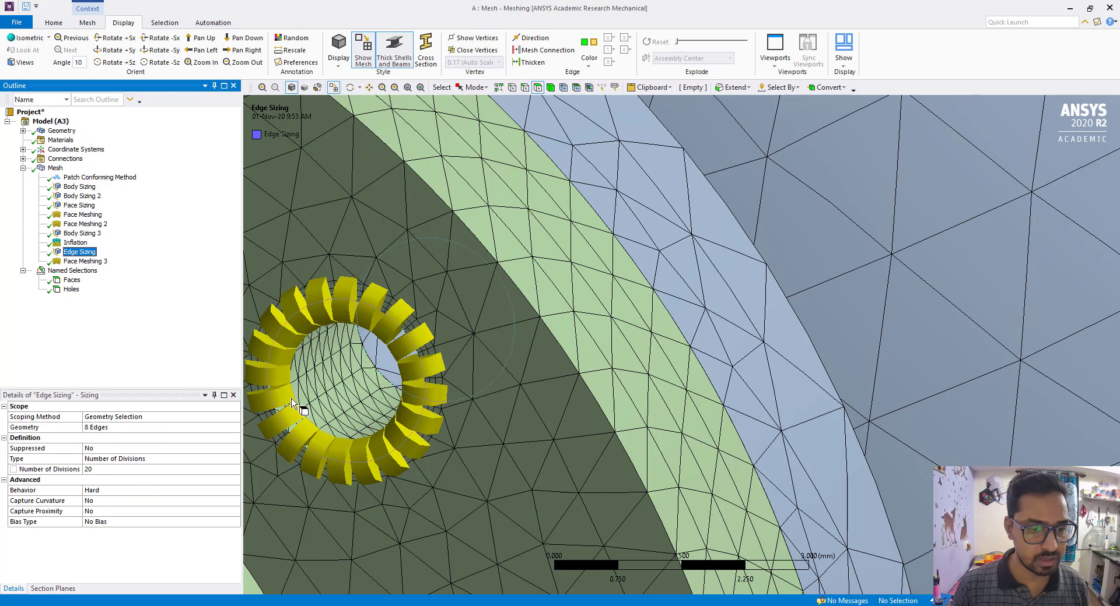
pyautogui.click(90, 262)
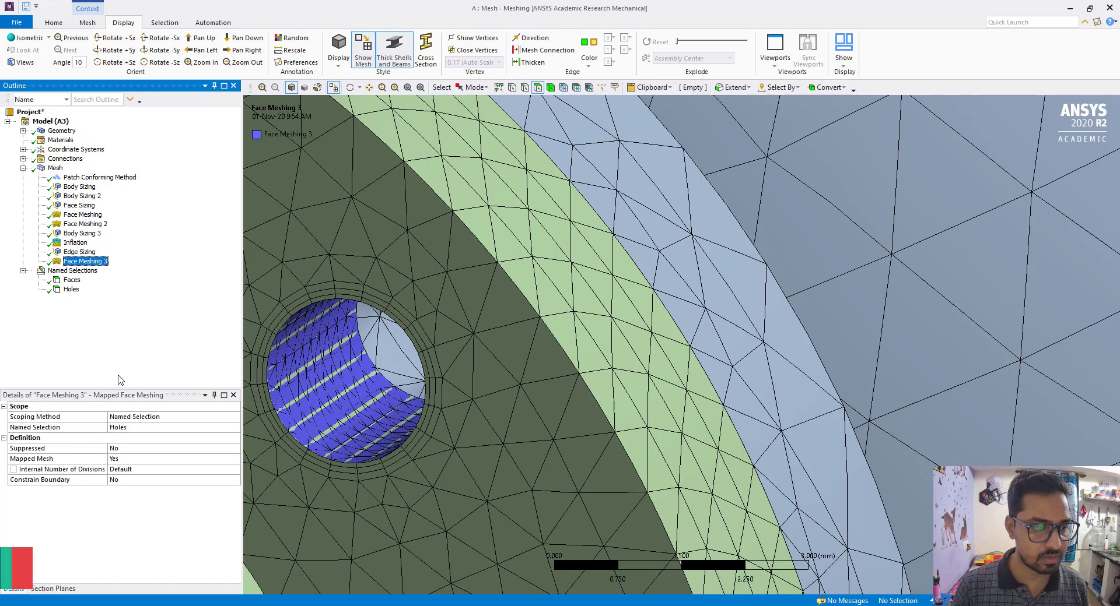
pyautogui.scroll(-8, 558, 322)
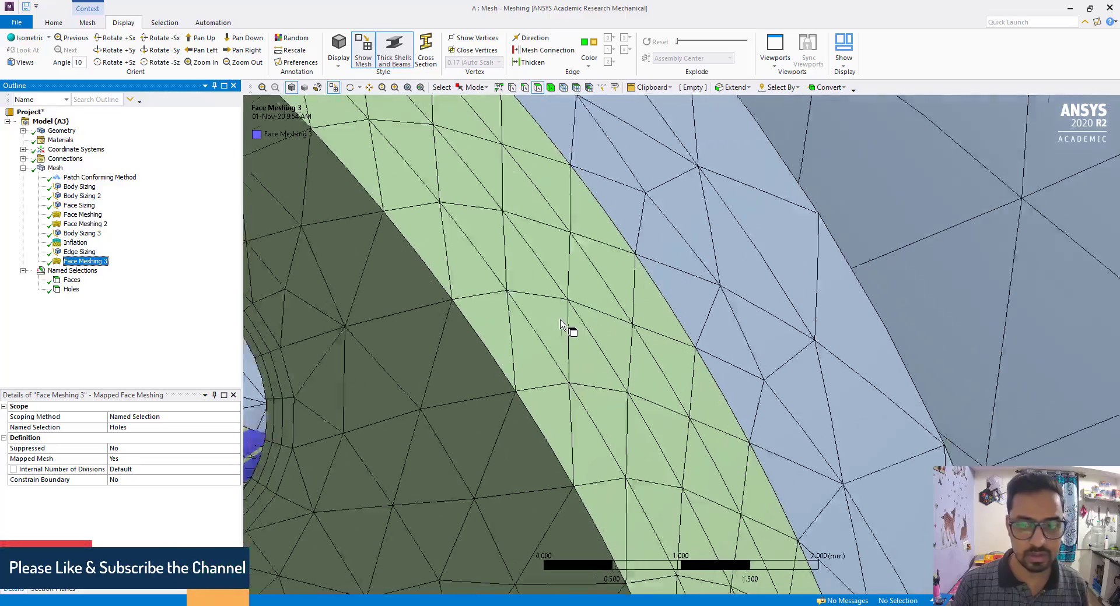
pyautogui.scroll(-6, 560, 323)
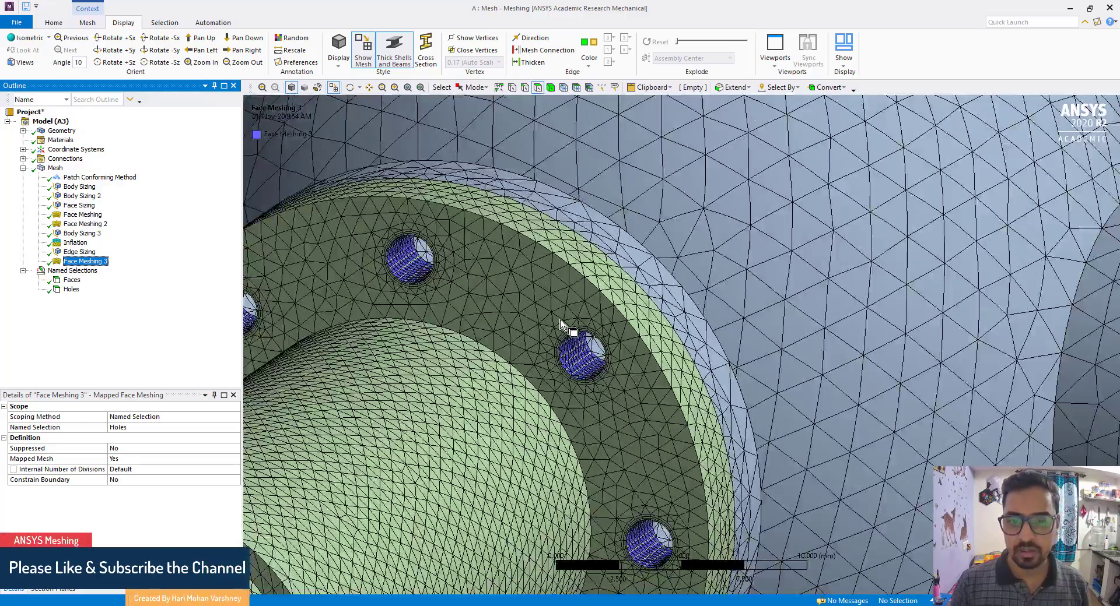